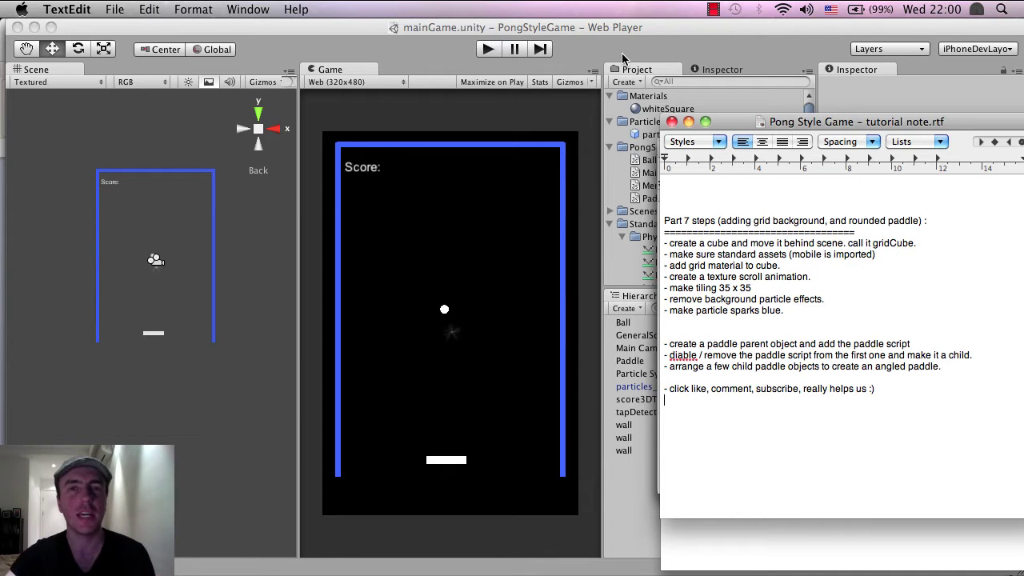
Step: Switch to Unity, play-test the current Pong game with its particle background, and stop it
{"action": "left_click", "coordinate": [401, 73]}
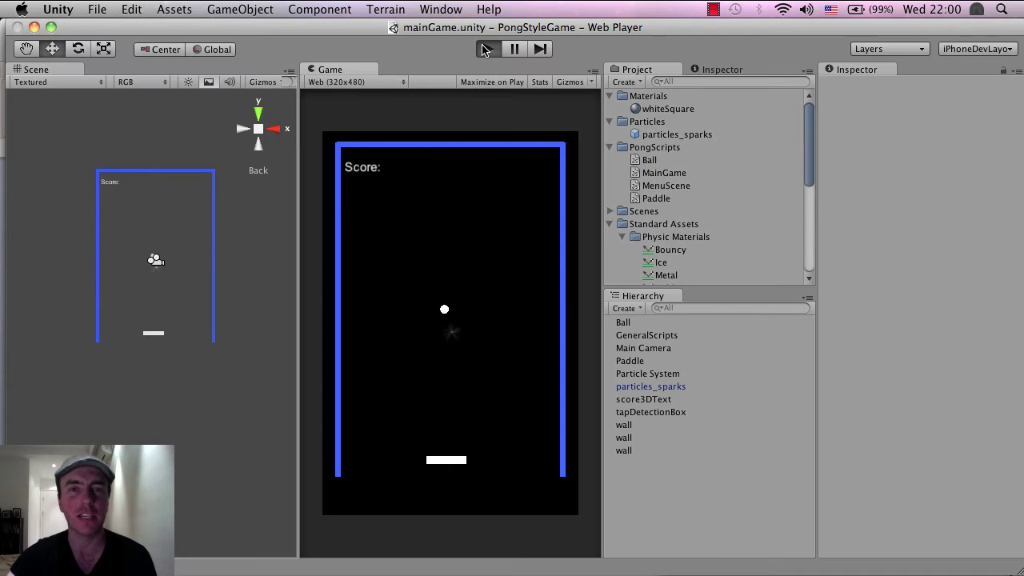
{"action": "left_click", "coordinate": [484, 49]}
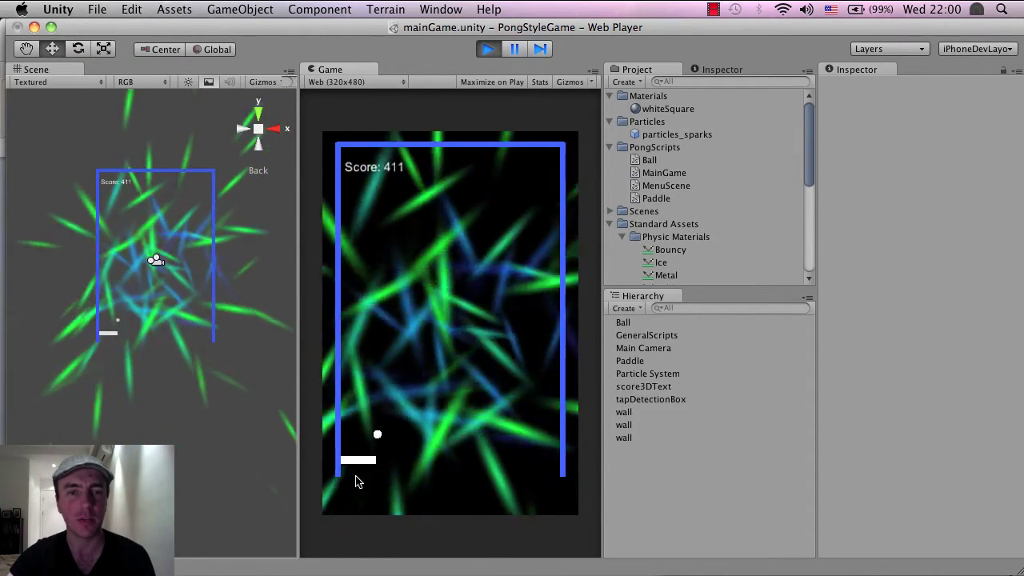
{"action": "left_click", "coordinate": [487, 49]}
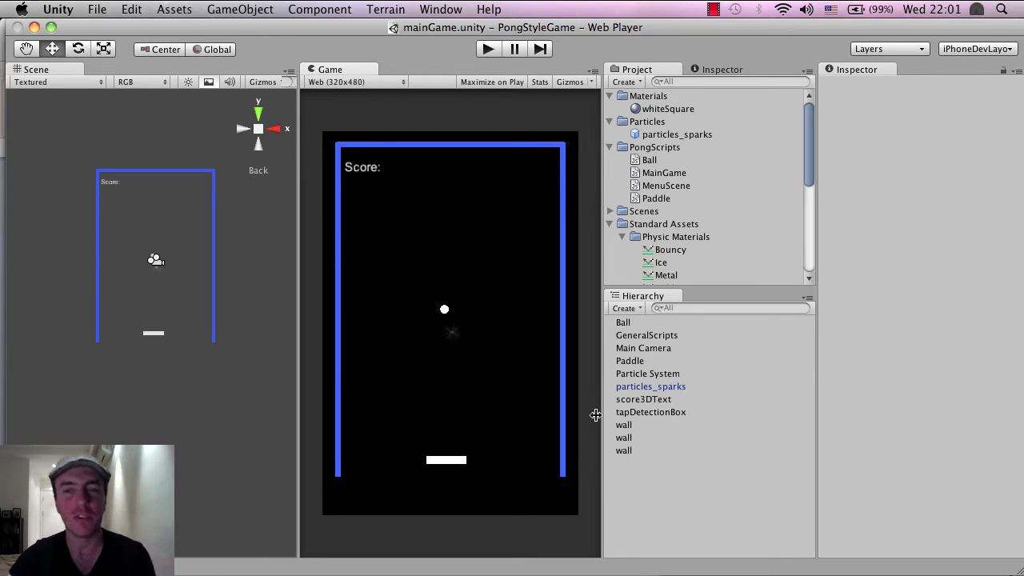
Step: Review the Part 7 notes in TextEdit about creating the grid cube behind the scene, and return to Unity
{"action": "left_click", "coordinate": [396, 569]}
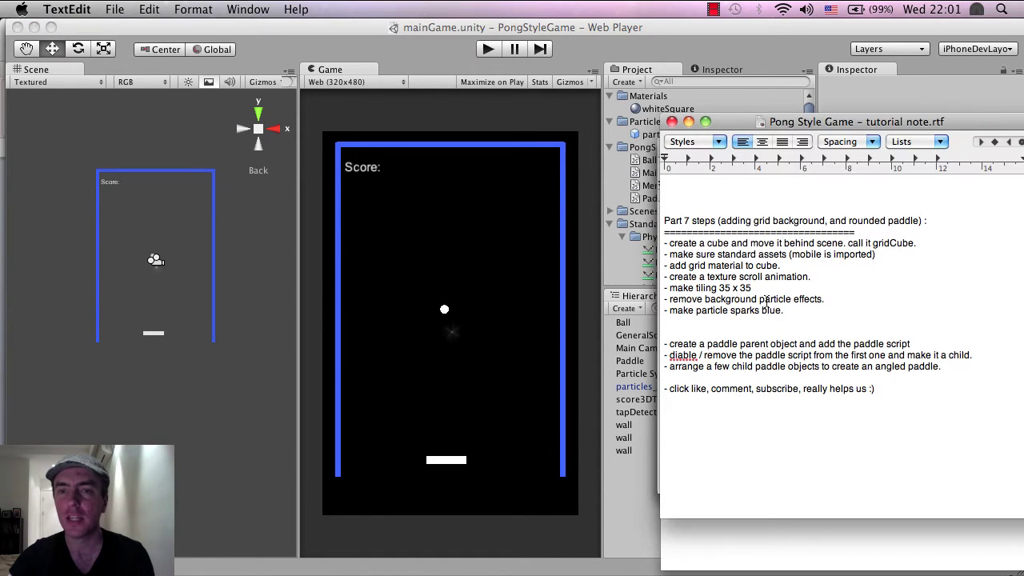
{"action": "left_click_drag", "start_coordinate": [700, 246], "coordinate": [772, 246]}
{"action": "left_click_drag", "start_coordinate": [856, 243], "coordinate": [891, 245]}
{"action": "left_click", "coordinate": [730, 254]}
{"action": "left_click", "coordinate": [400, 58]}
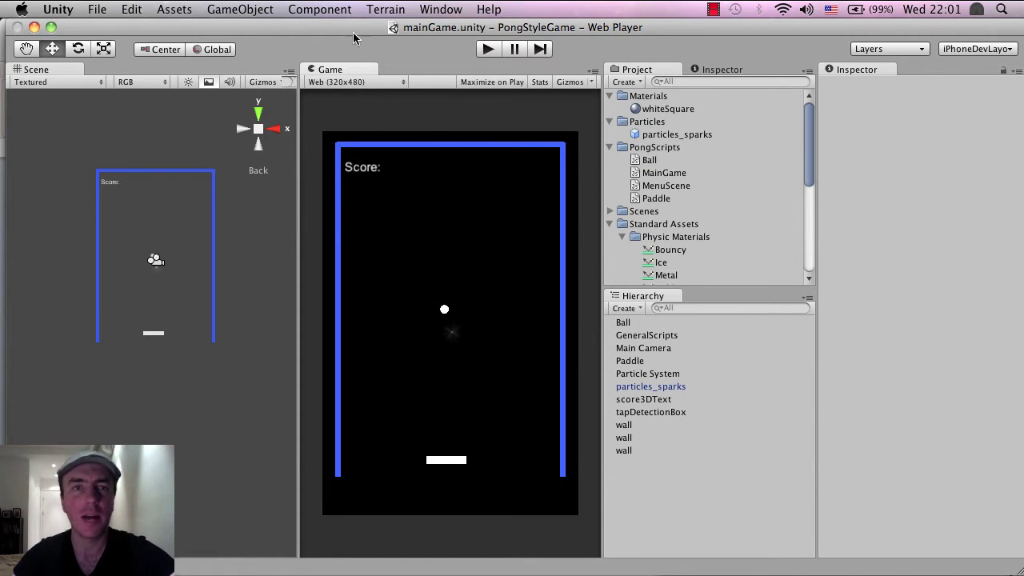
Step: Create a cube in the scene and set its X and Y position to 0
{"action": "left_click", "coordinate": [232, 9]}
{"action": "mouse_move", "coordinate": [261, 45]}
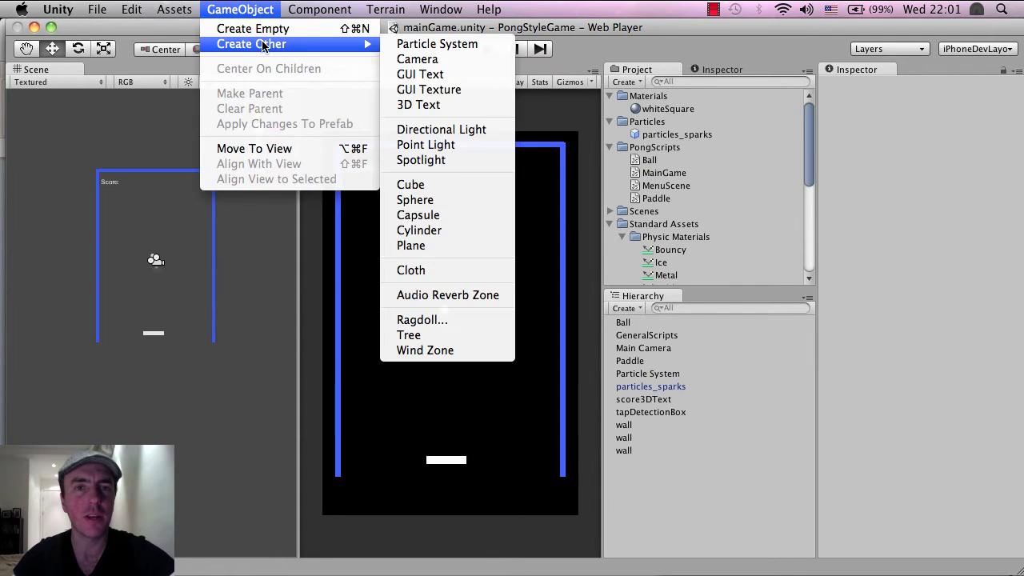
{"action": "left_click", "coordinate": [428, 189]}
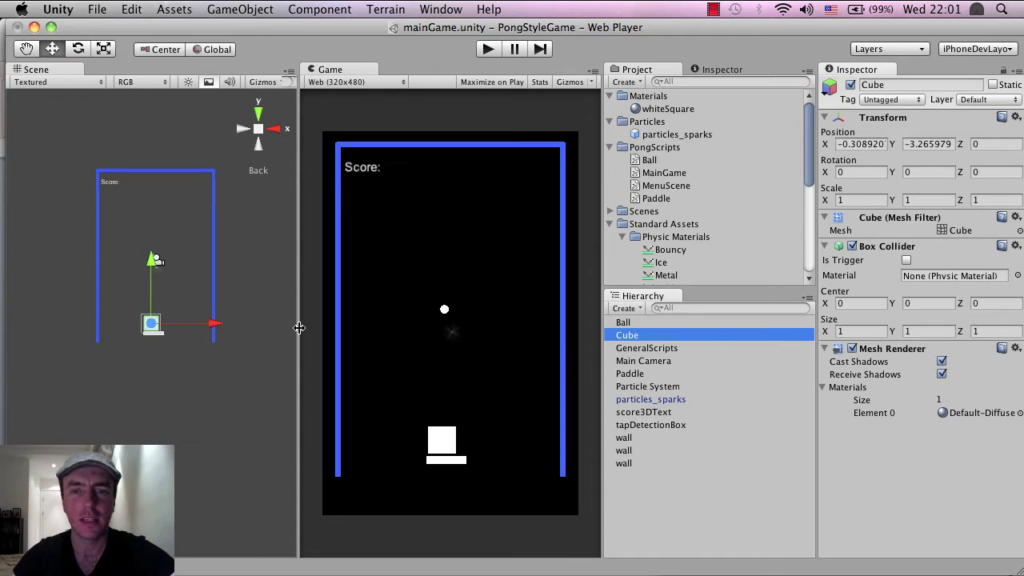
{"action": "left_click", "coordinate": [864, 145]}
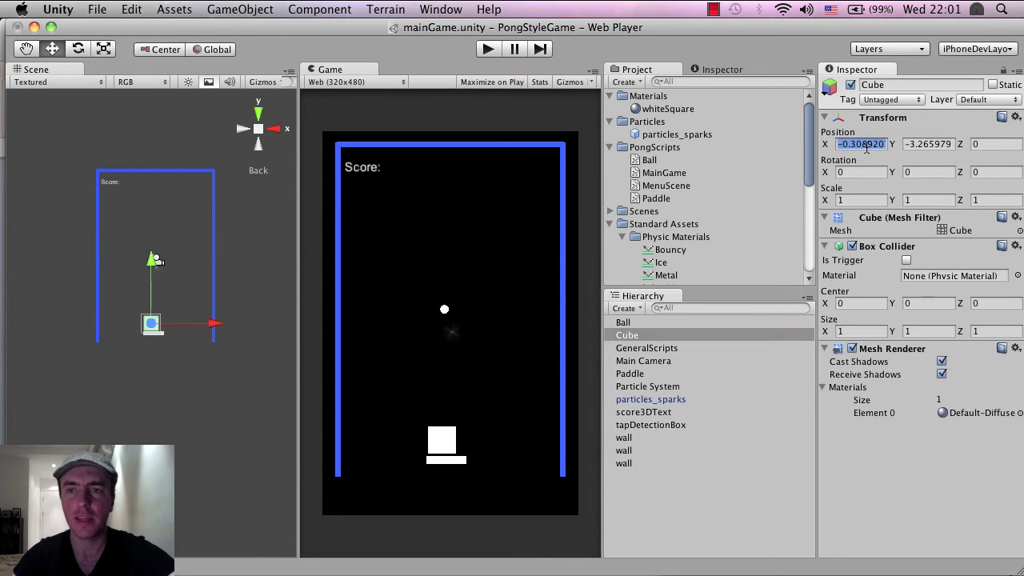
{"action": "type", "text": "0"}
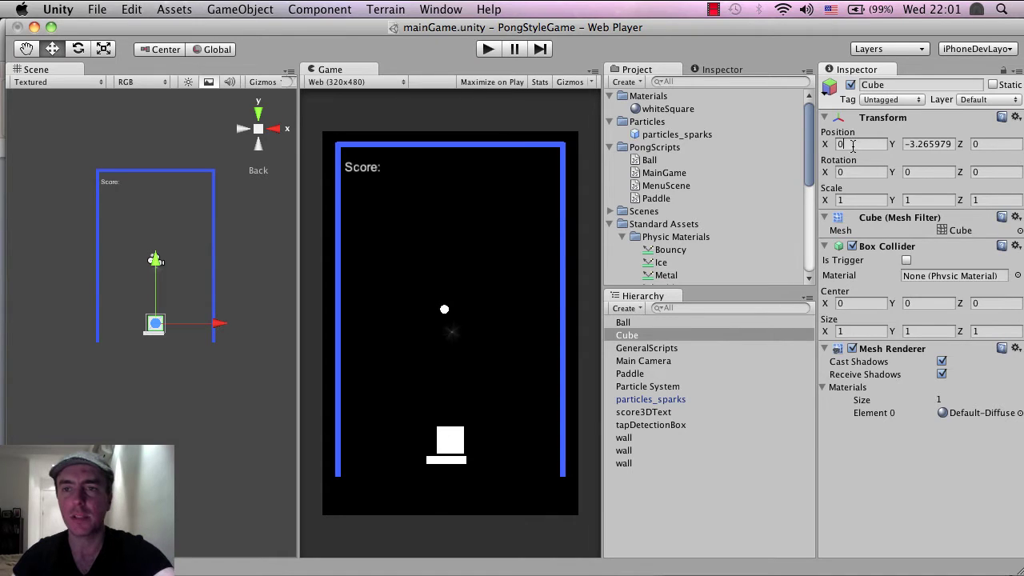
{"action": "left_click", "coordinate": [933, 147]}
{"action": "type", "text": "0"}
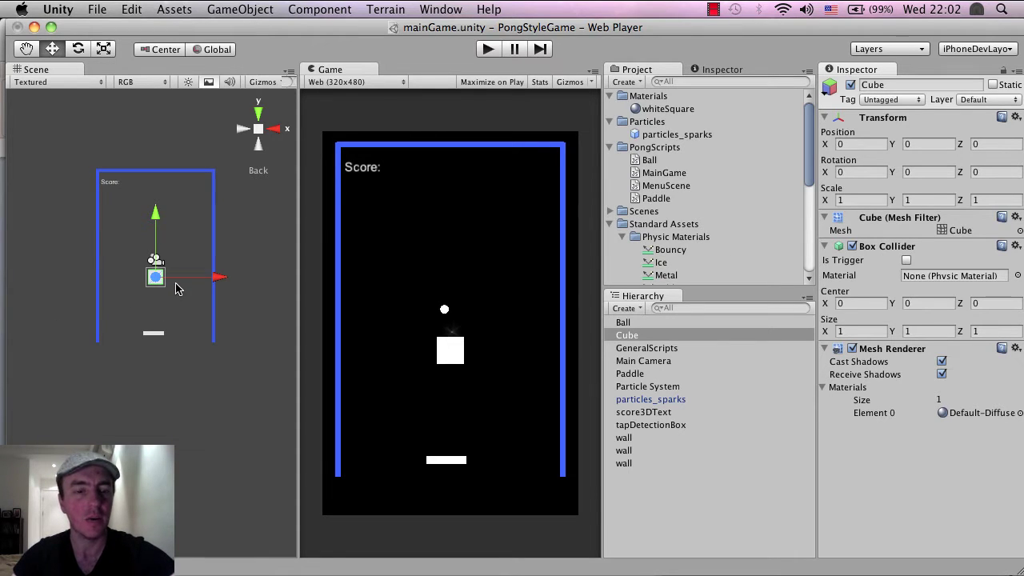
Step: Move the cube along the Z axis to about 32, behind the play area
{"action": "key", "text": "alt"}
{"action": "left_click_drag", "start_coordinate": [123, 263], "coordinate": [302, 430], "text": "alt"}
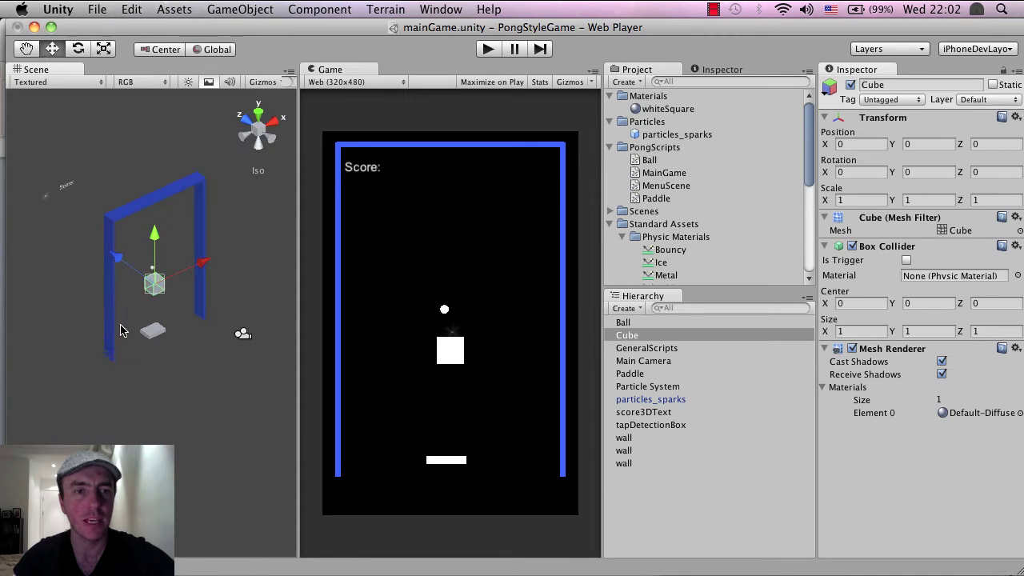
{"action": "scroll", "coordinate": [118, 328], "scroll_direction": "down", "scroll_amount": 5}
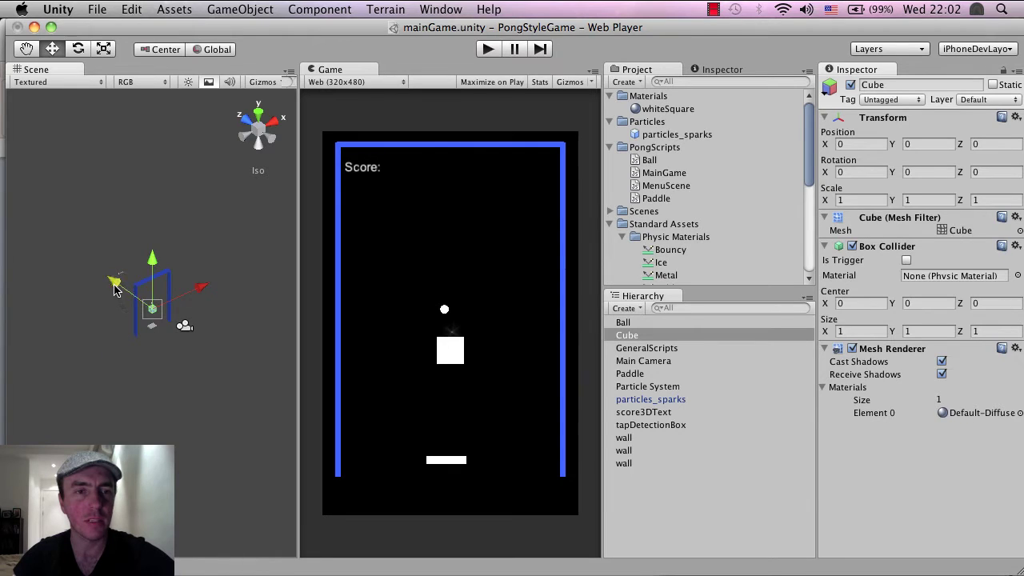
{"action": "left_click_drag", "start_coordinate": [114, 284], "coordinate": [27, 219]}
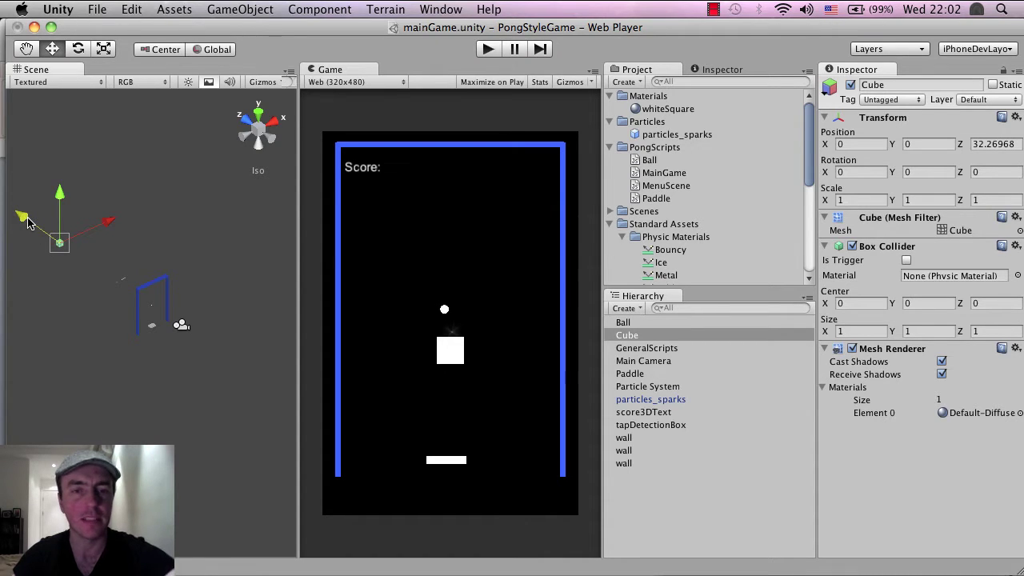
Step: Scale the cube uniformly to about 24 on all three axes so it fills the game view
{"action": "key", "text": "e"}
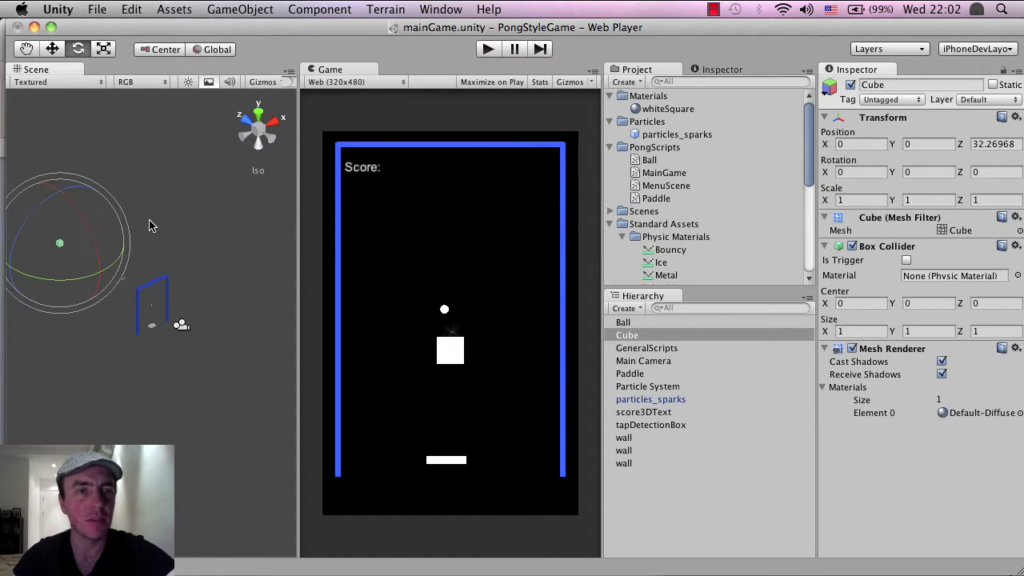
{"action": "key", "text": "r"}
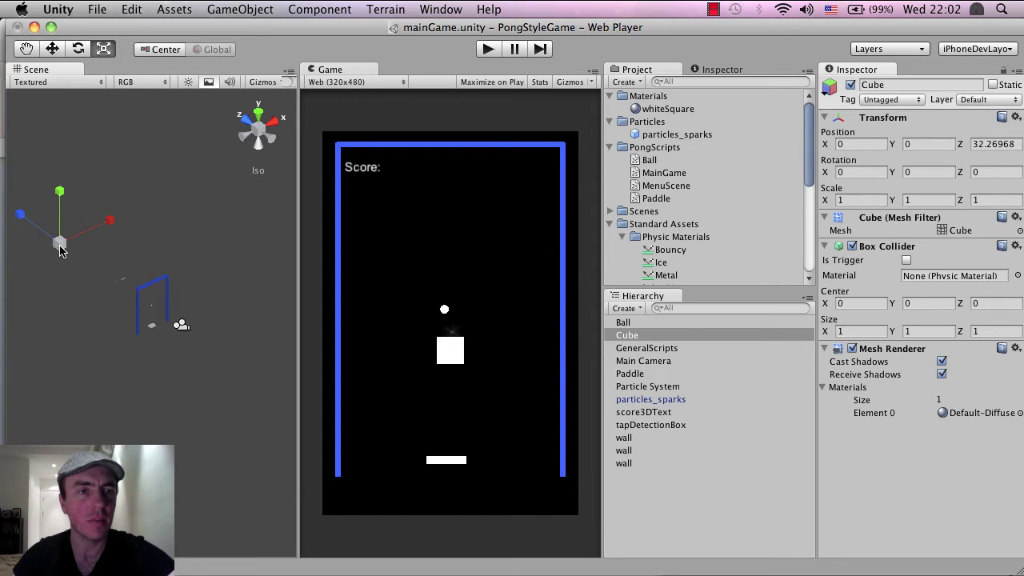
{"action": "left_click_drag", "start_coordinate": [60, 249], "coordinate": [194, 165]}
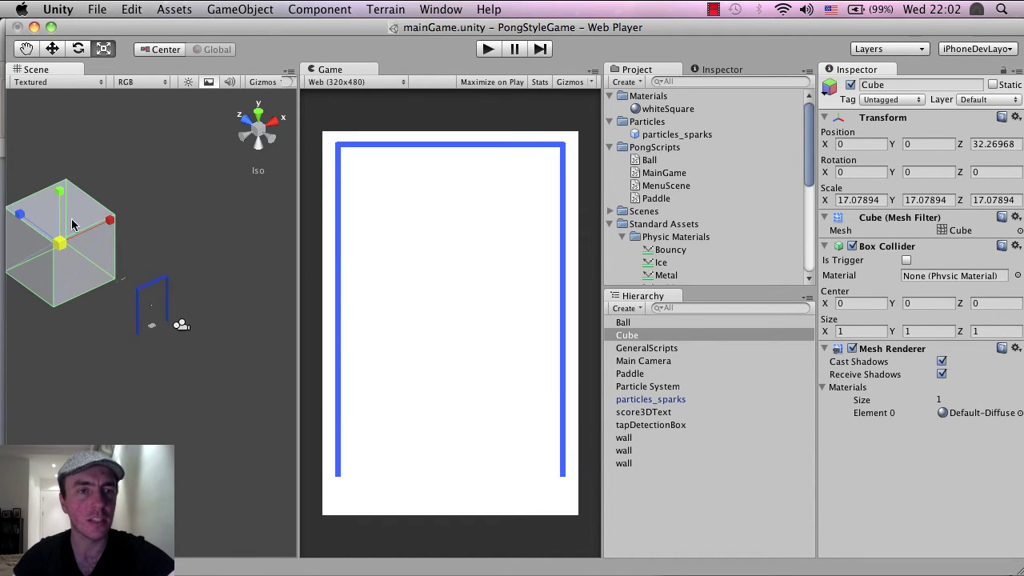
{"action": "left_click_drag", "start_coordinate": [60, 244], "coordinate": [80, 234]}
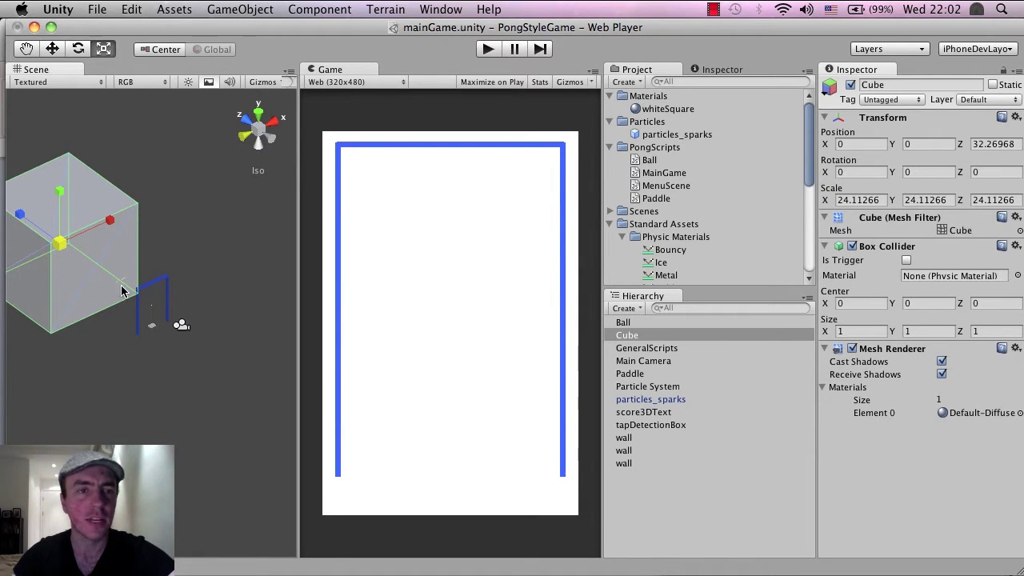
Step: Move the cube farther back to about 45 on the Z axis and remove its Box Collider component
{"action": "scroll", "coordinate": [79, 257], "scroll_direction": "down", "scroll_amount": 3}
{"action": "key", "text": "e"}
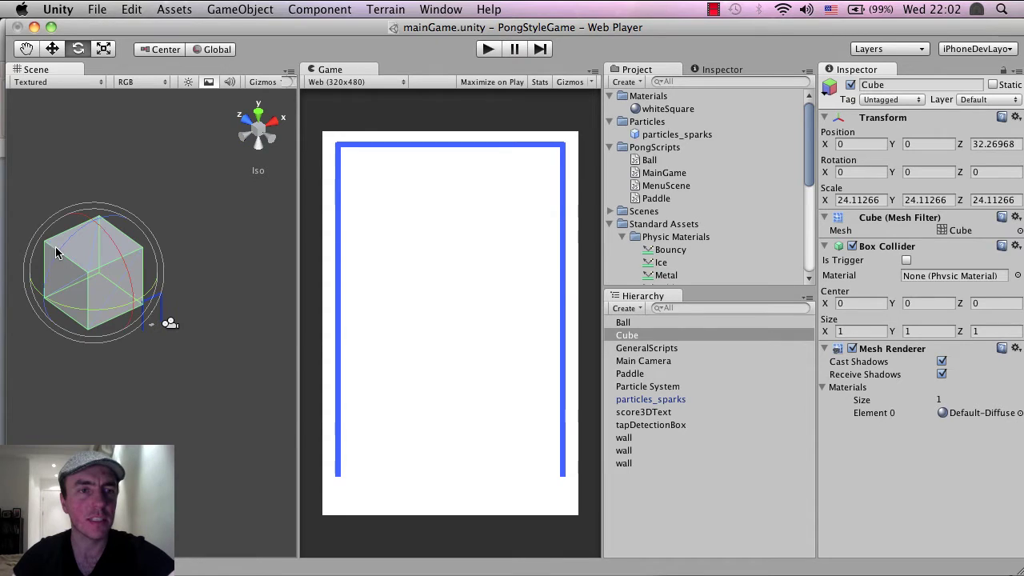
{"action": "key", "text": "w"}
{"action": "left_click_drag", "start_coordinate": [62, 251], "coordinate": [36, 231]}
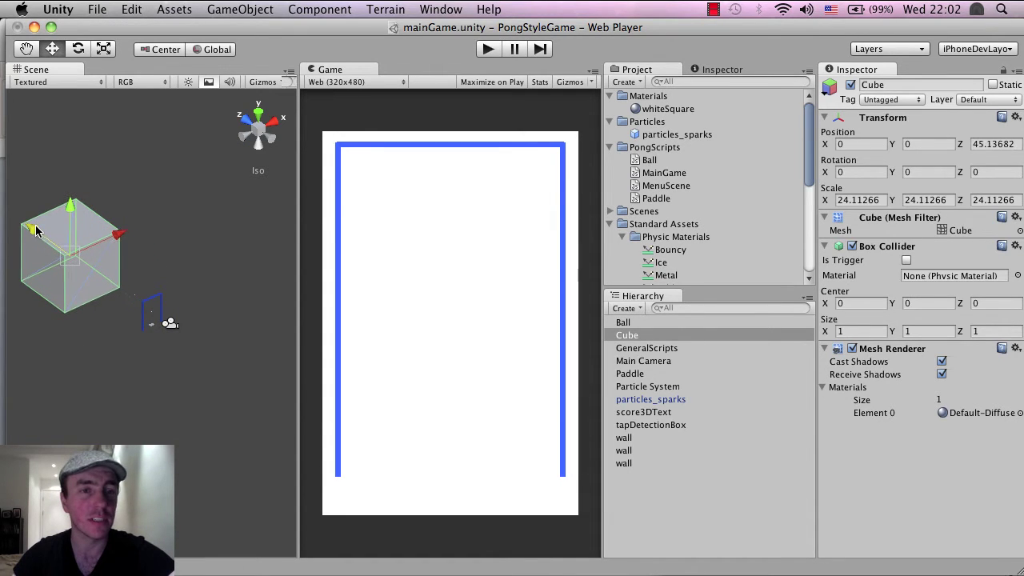
{"action": "left_click", "coordinate": [1017, 247]}
{"action": "left_click", "coordinate": [982, 286]}
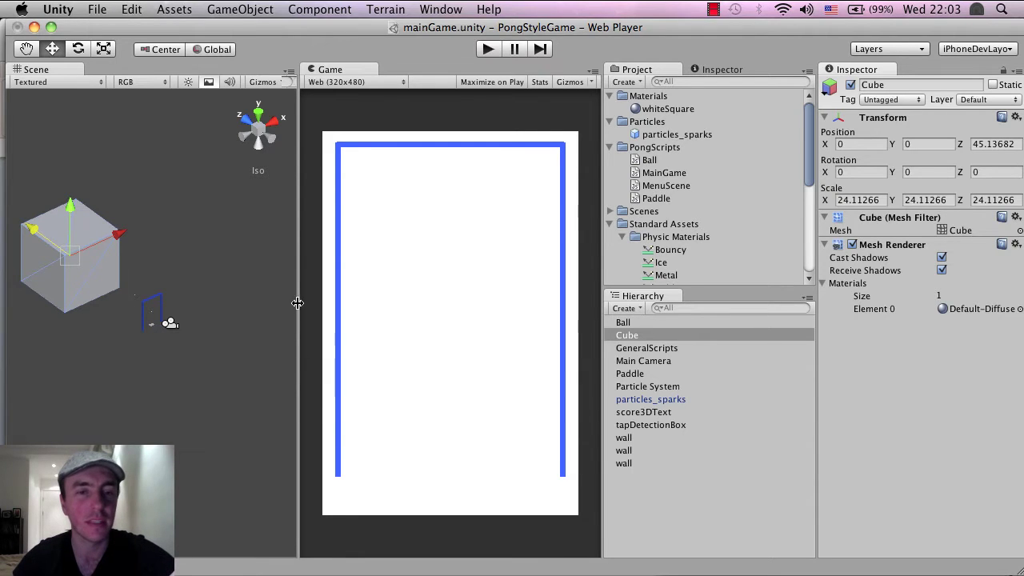
Step: Check the TextEdit note about having the mobile standard assets imported, and return to Unity
{"action": "key", "text": "super+Tab"}
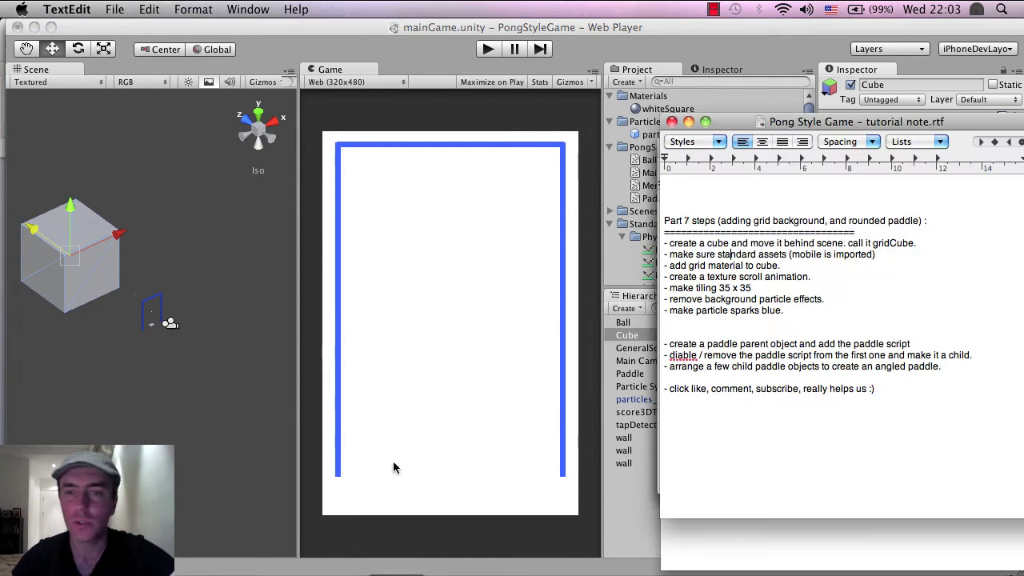
{"action": "double_click", "coordinate": [736, 254]}
{"action": "left_click_drag", "start_coordinate": [805, 254], "coordinate": [858, 258]}
{"action": "left_click_drag", "start_coordinate": [699, 254], "coordinate": [824, 254]}
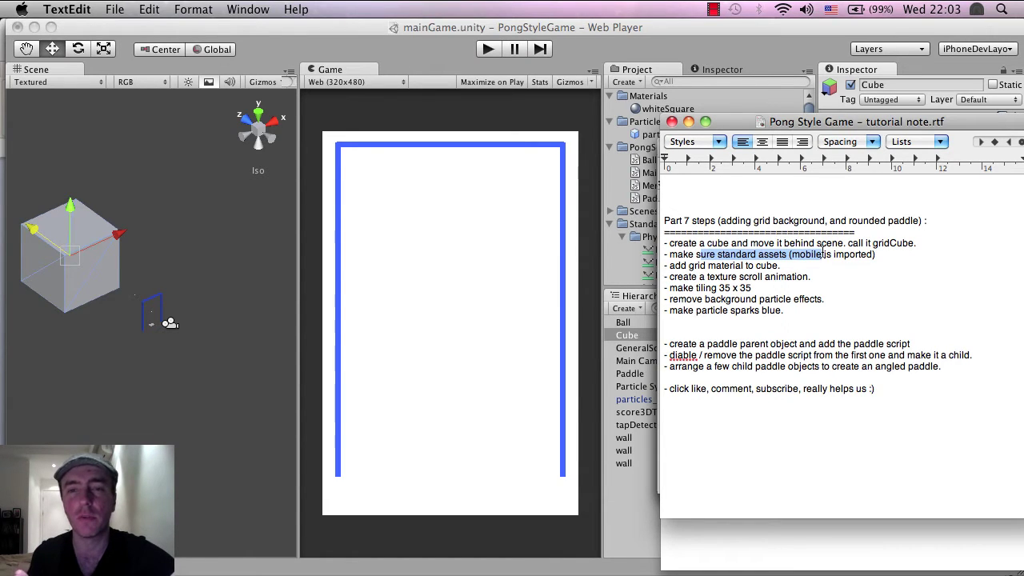
{"action": "left_click", "coordinate": [416, 60]}
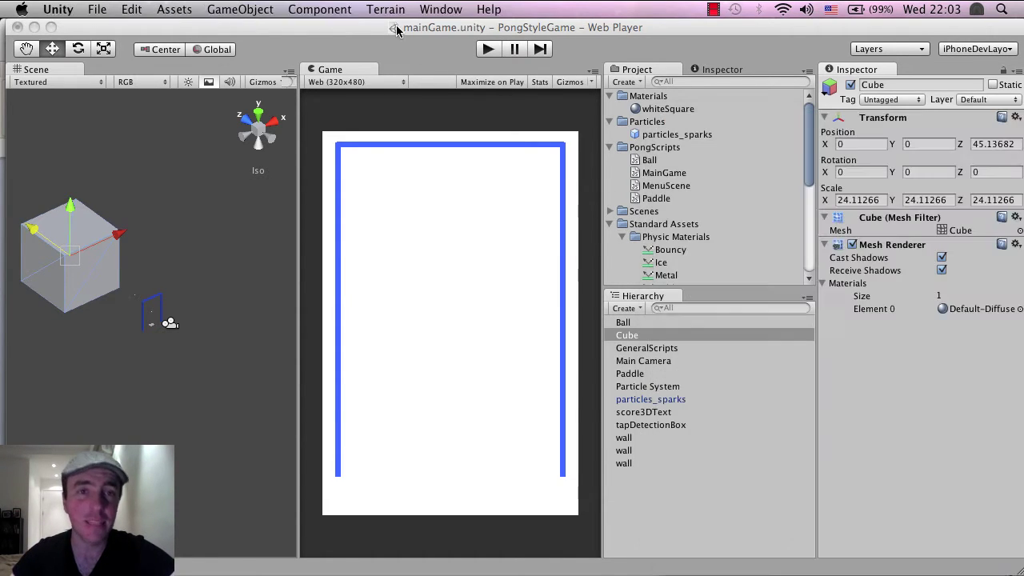
Step: Check the contents of the Standard Assets (Mobile) package import and close it without importing
{"action": "left_click", "coordinate": [176, 9]}
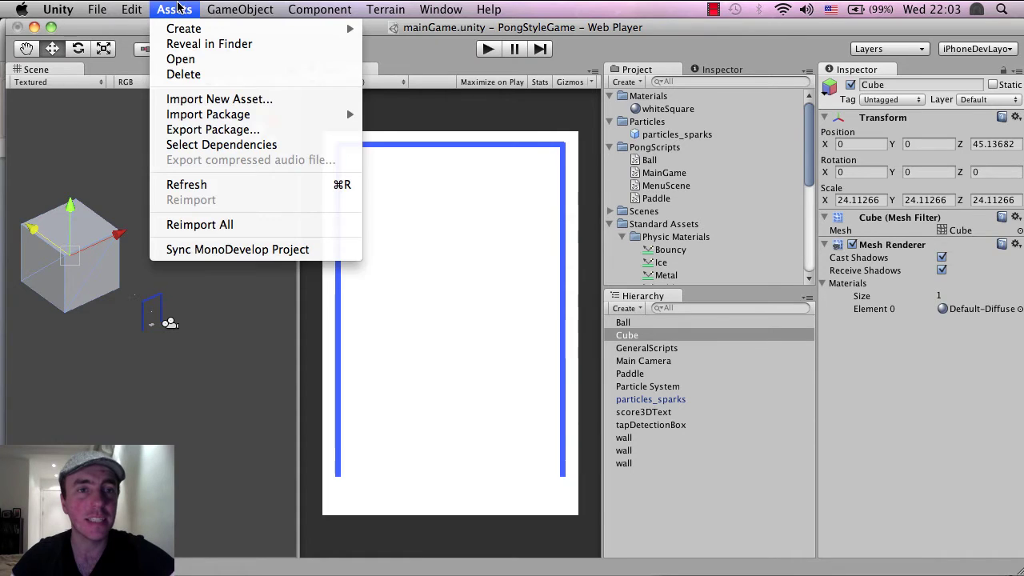
{"action": "mouse_move", "coordinate": [218, 118]}
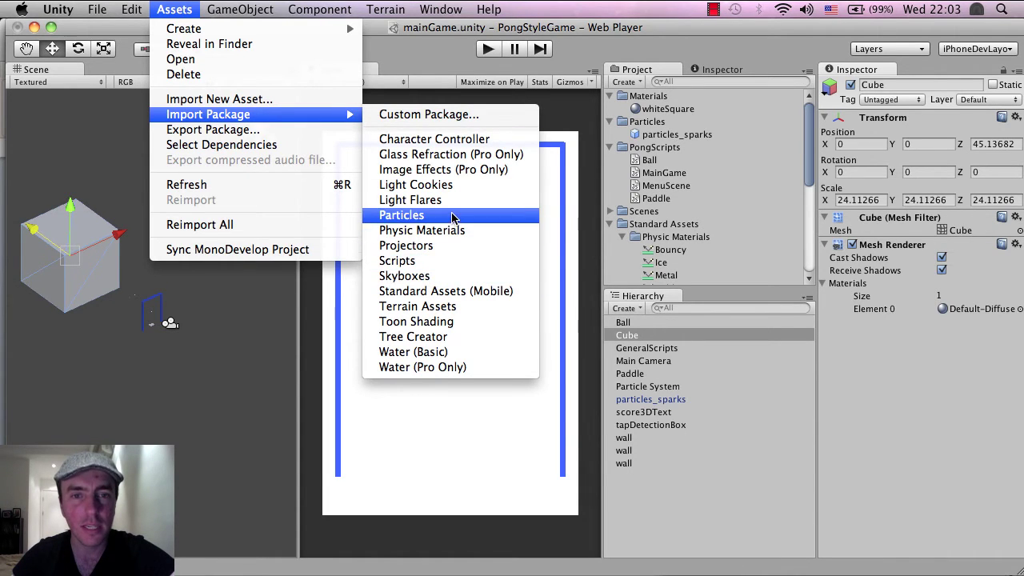
{"action": "left_click", "coordinate": [458, 292]}
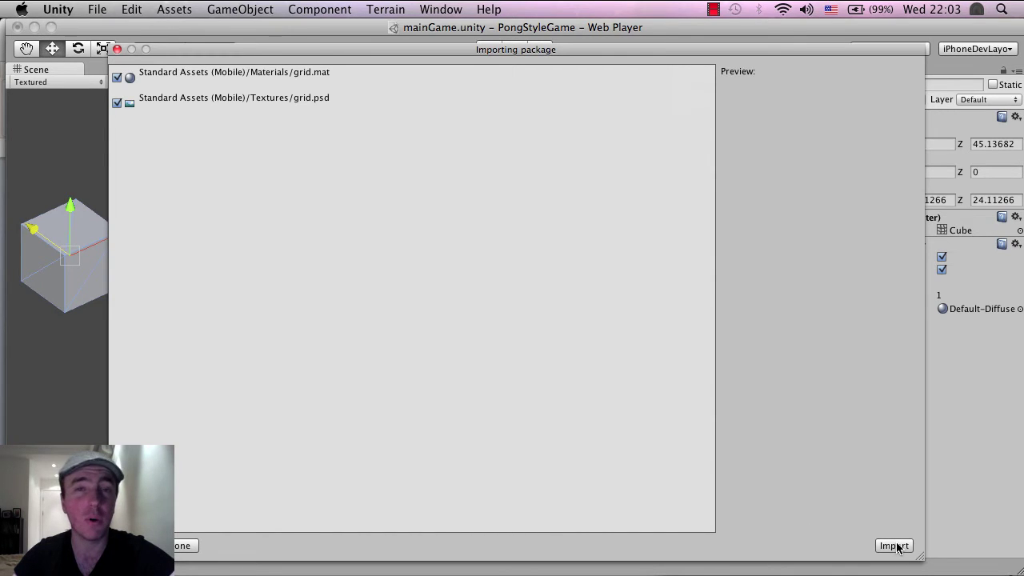
{"action": "left_click", "coordinate": [116, 49]}
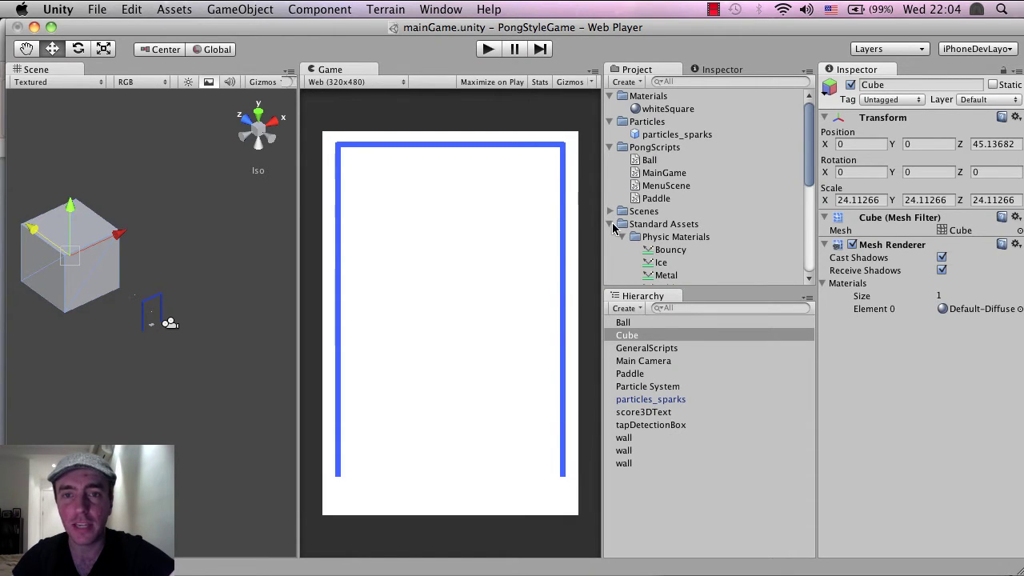
Step: Collapse the Standard Assets folder and bring the materials inside Standard Assets (Mobile) into view
{"action": "left_click", "coordinate": [610, 224]}
{"action": "left_click", "coordinate": [635, 238]}
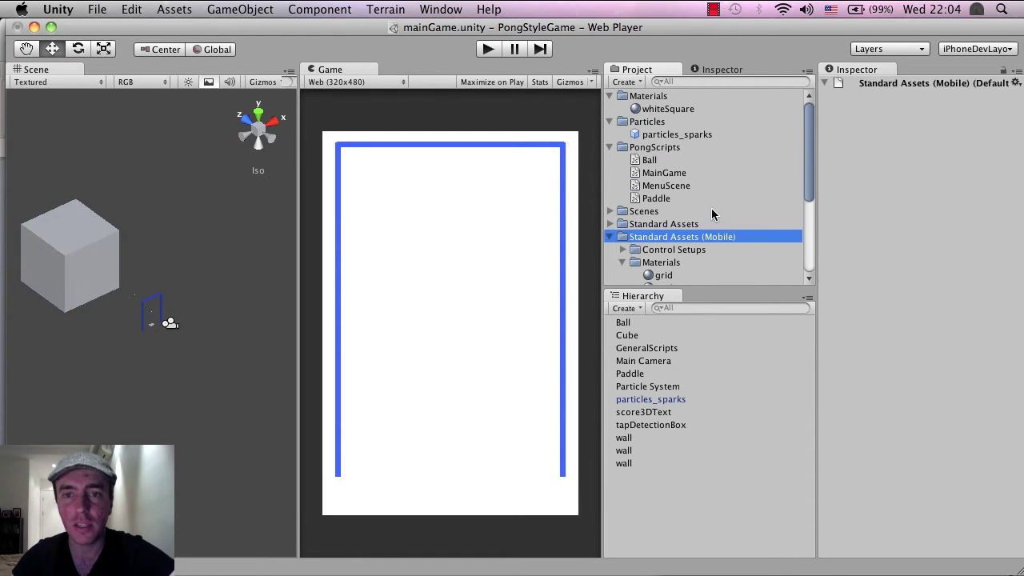
{"action": "scroll", "coordinate": [712, 214], "scroll_direction": "down", "scroll_amount": 5}
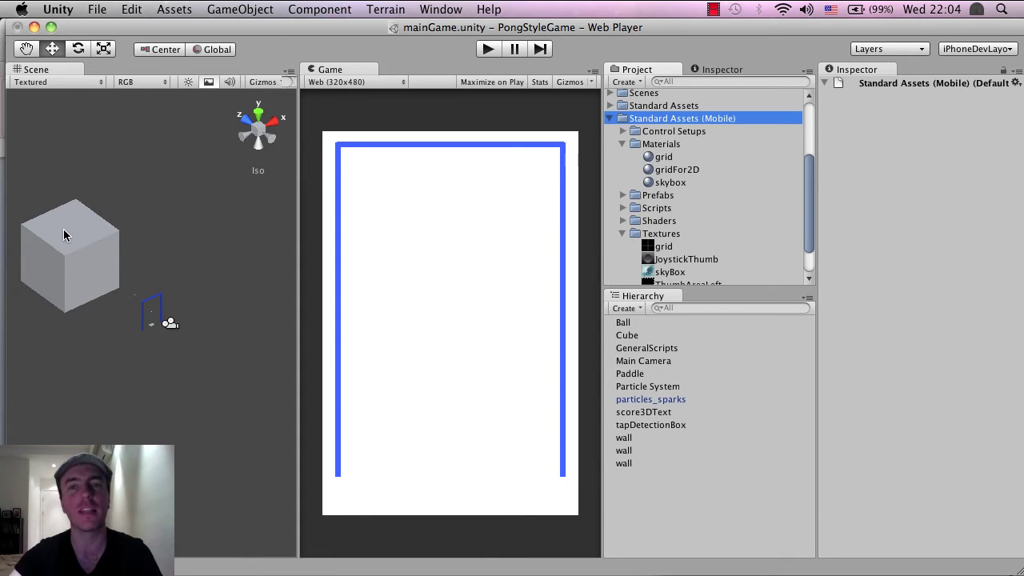
Step: Check the TextEdit note about adding the grid material to the cube, and return to Unity
{"action": "key", "text": "super+Tab"}
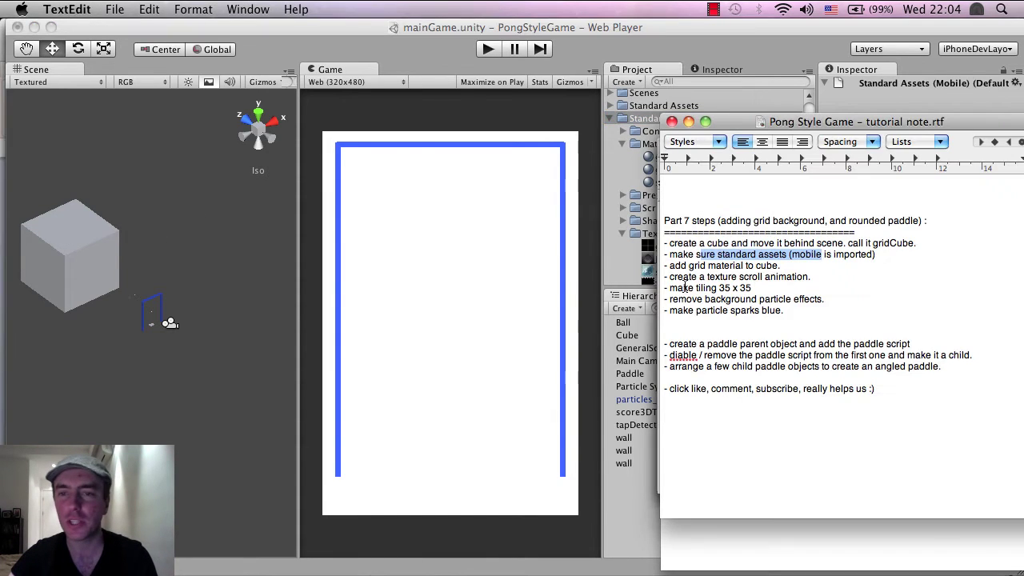
{"action": "left_click_drag", "start_coordinate": [721, 268], "coordinate": [769, 256]}
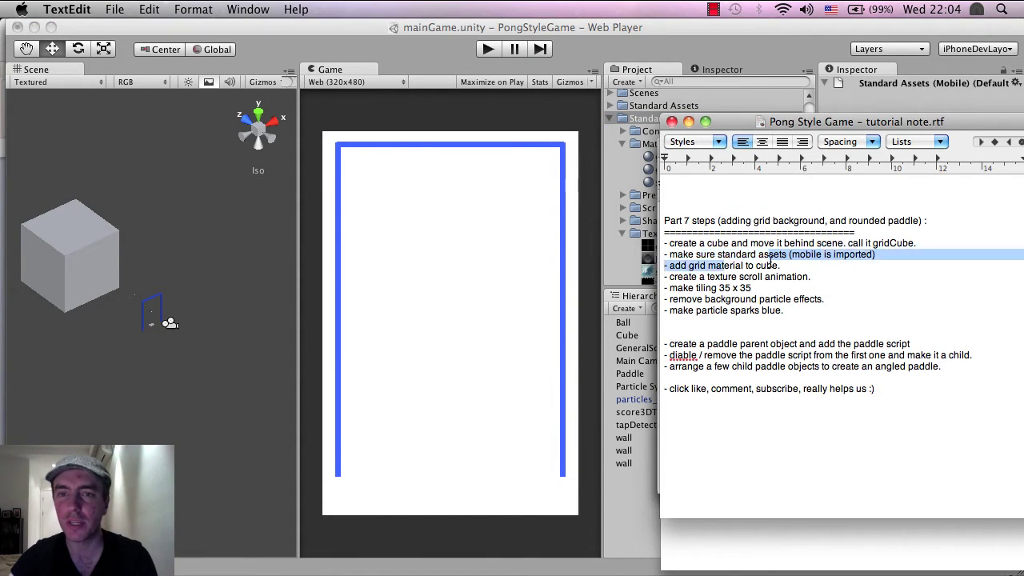
{"action": "key", "text": "super+Tab"}
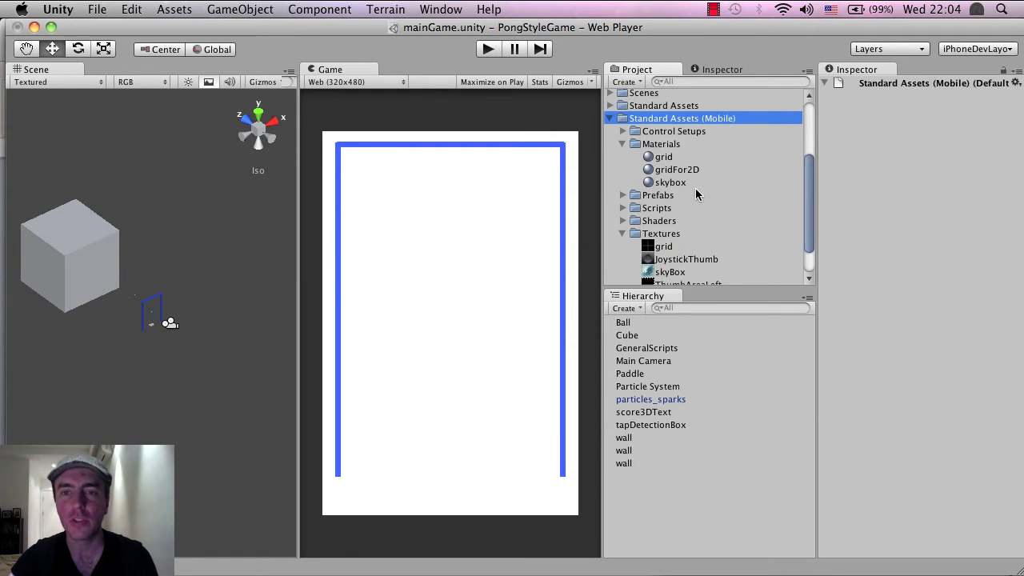
Step: Apply the grid material from Standard Assets (Mobile) to the background cube and select the cube to show its properties
{"action": "left_click", "coordinate": [664, 158]}
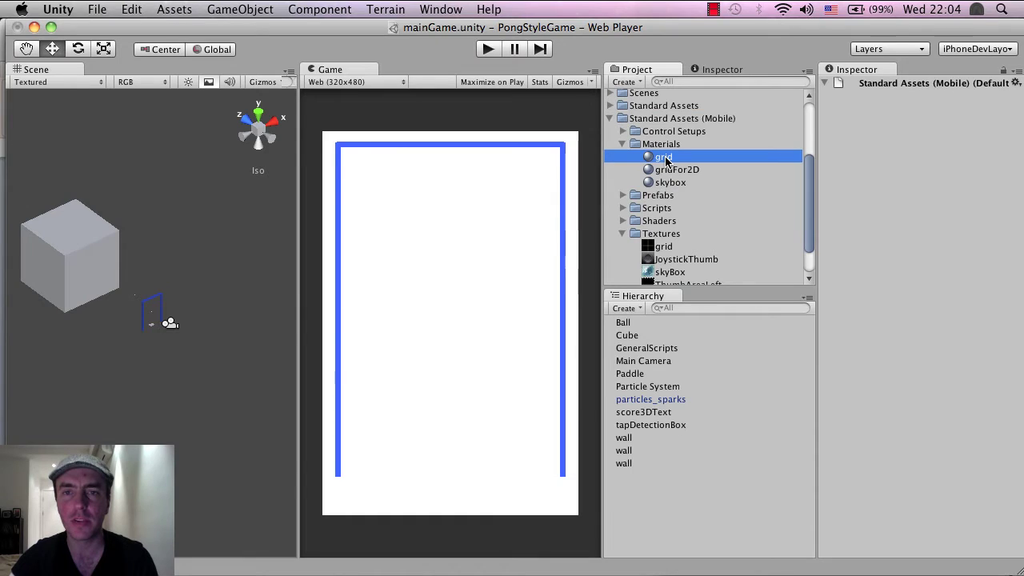
{"action": "left_click_drag", "start_coordinate": [666, 159], "coordinate": [94, 260]}
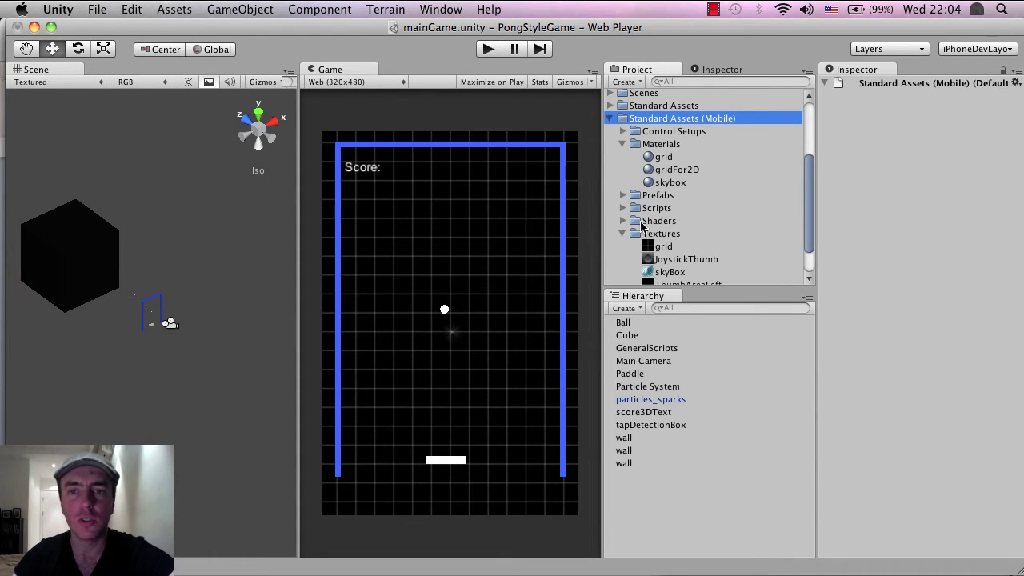
{"action": "left_click", "coordinate": [627, 336]}
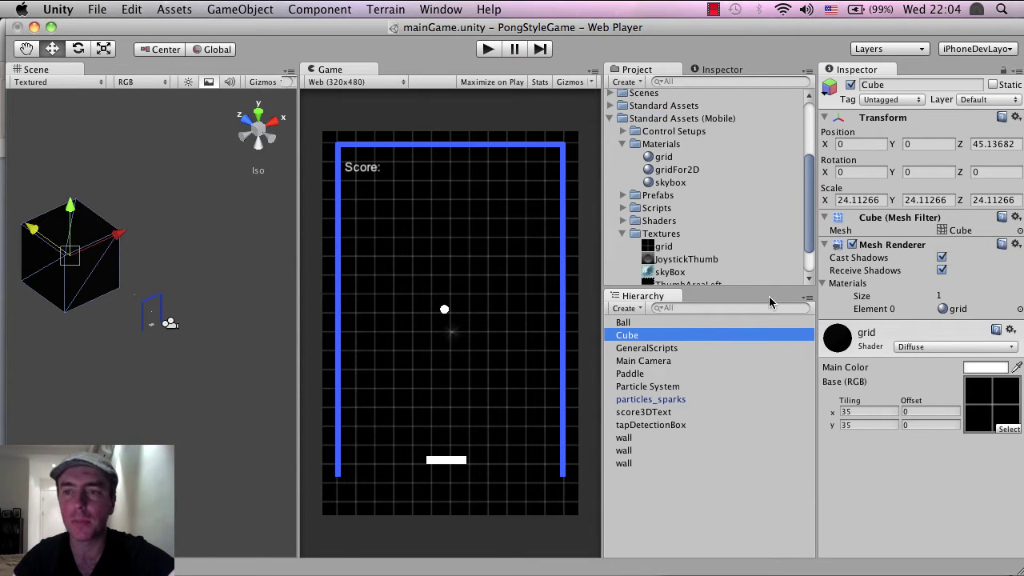
Step: Check the Part 7 note in TextEdit about creating a texture scroll animation, and return to Unity
{"action": "left_click", "coordinate": [391, 574]}
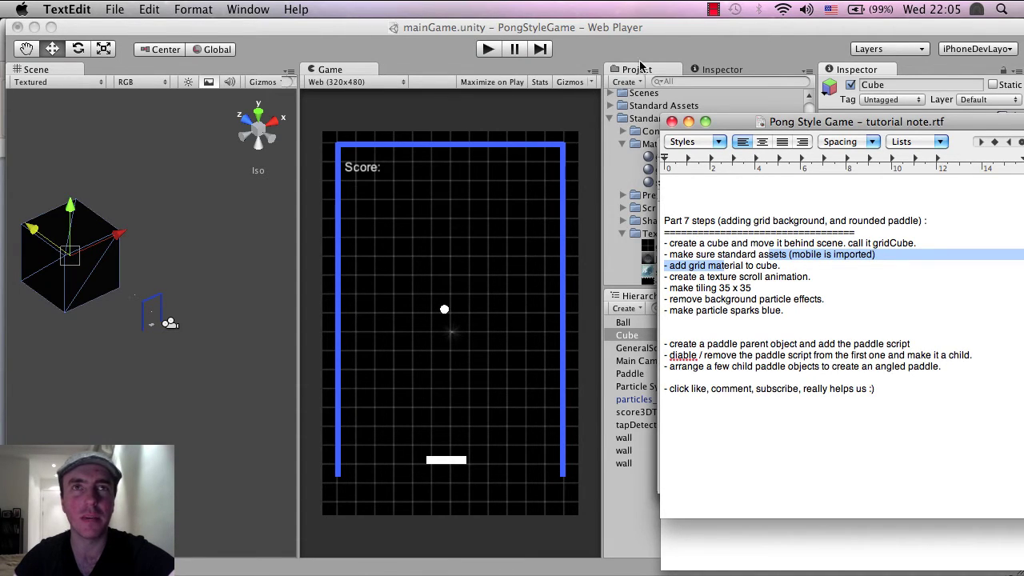
{"action": "left_click", "coordinate": [712, 9]}
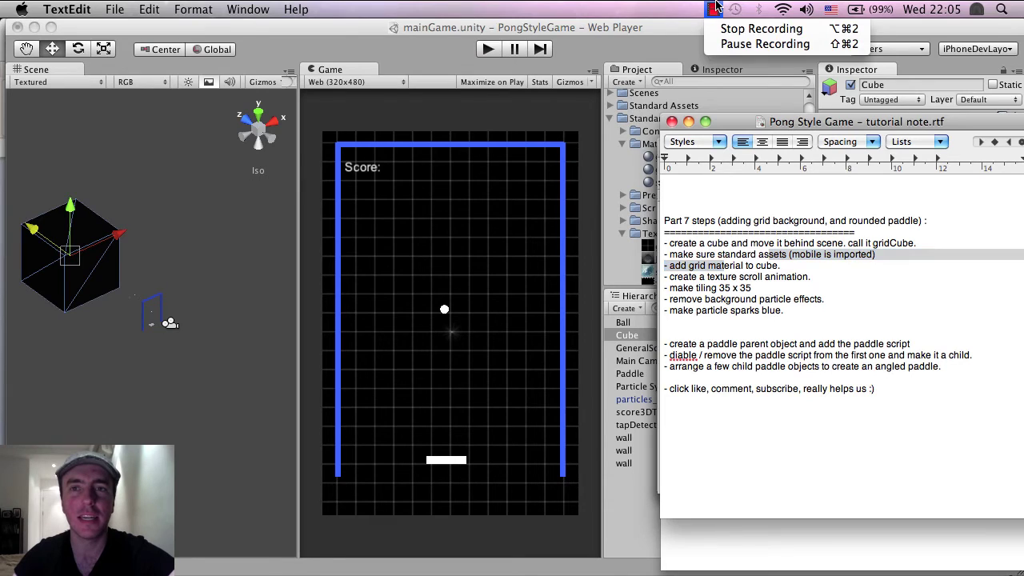
{"action": "left_click", "coordinate": [773, 46]}
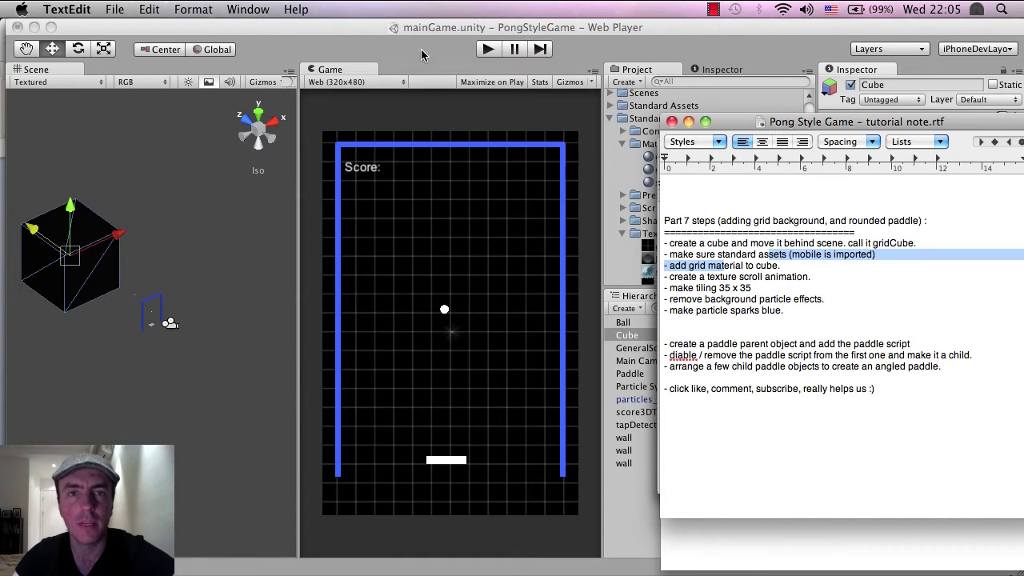
{"action": "left_click", "coordinate": [419, 51]}
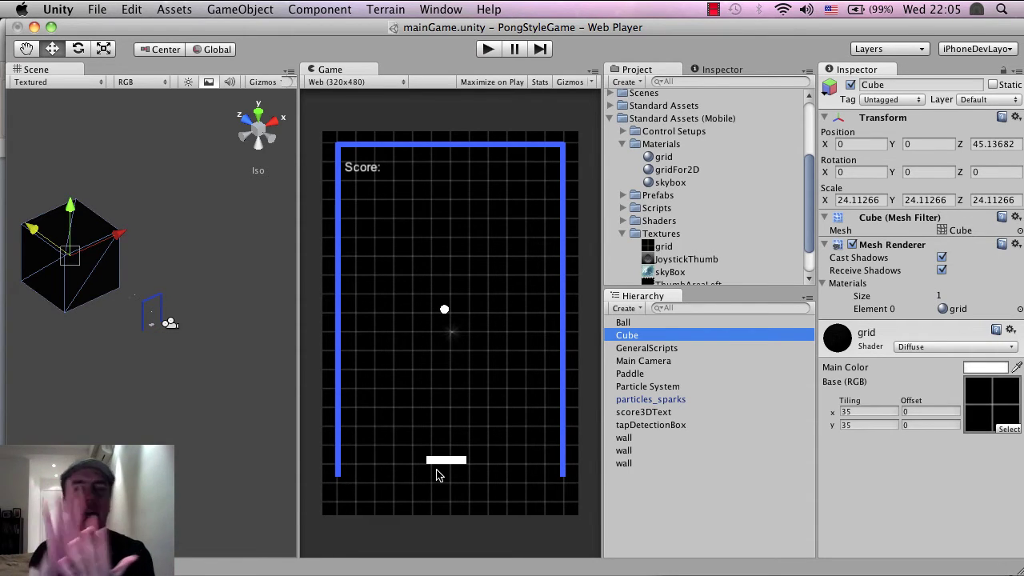
Step: Play-test the game with the grid background, moving the paddle sideways, and stop the playback
{"action": "left_click", "coordinate": [488, 49]}
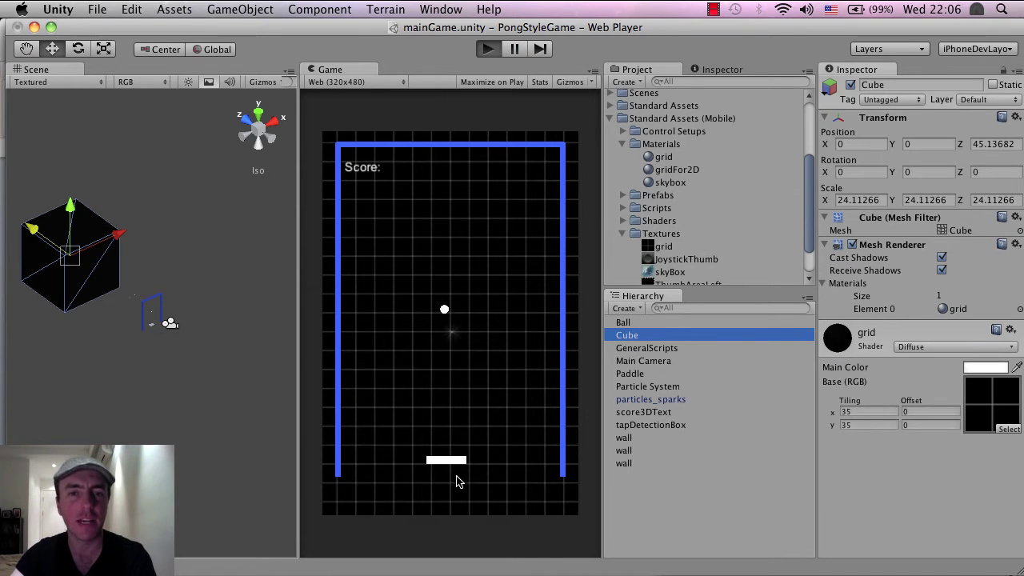
{"action": "mouse_move", "coordinate": [446, 477]}
{"action": "left_mouse_down"}
{"action": "mouse_move", "coordinate": [469, 478]}
{"action": "mouse_move", "coordinate": [396, 485]}
{"action": "mouse_move", "coordinate": [405, 485]}
{"action": "left_mouse_up"}
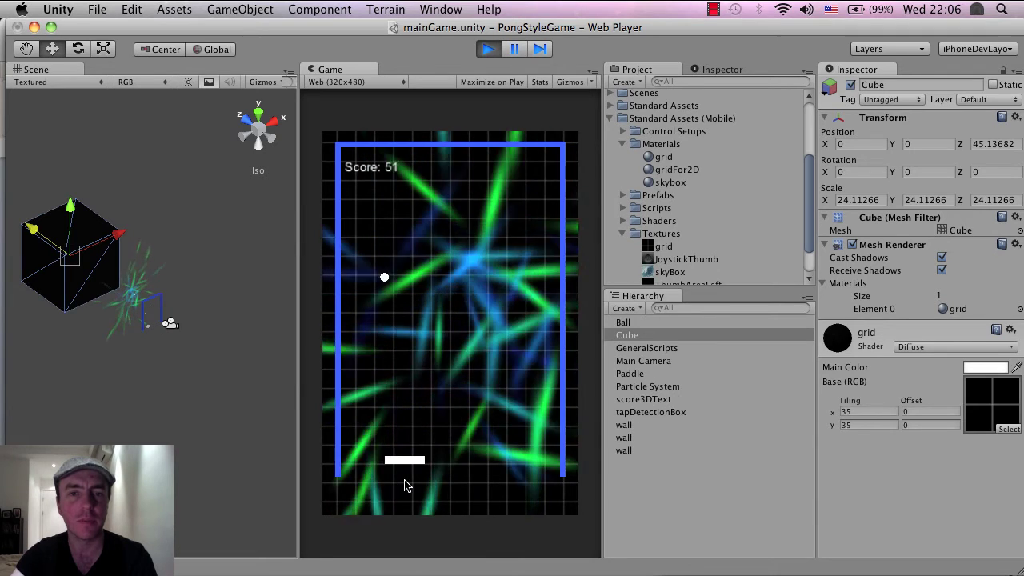
{"action": "left_click", "coordinate": [488, 50]}
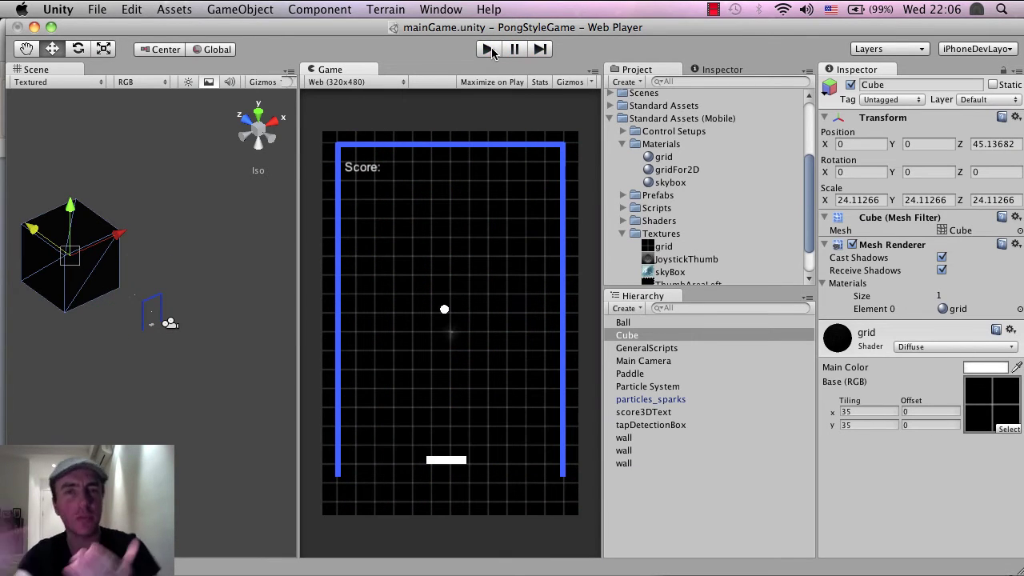
Step: Open the Animation window for the background cube and place it clear of the Scene view
{"action": "left_click", "coordinate": [655, 337]}
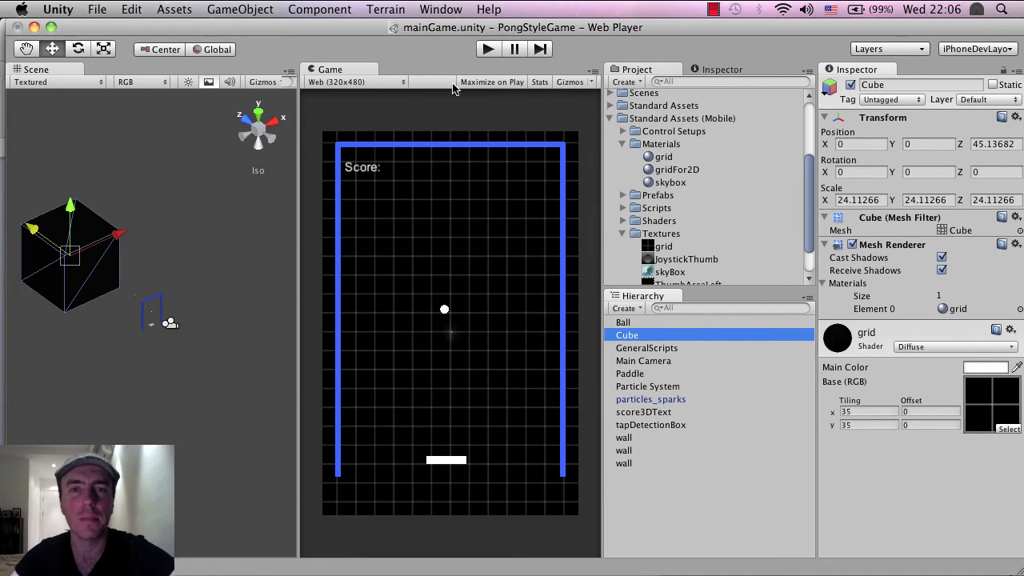
{"action": "left_click", "coordinate": [440, 9]}
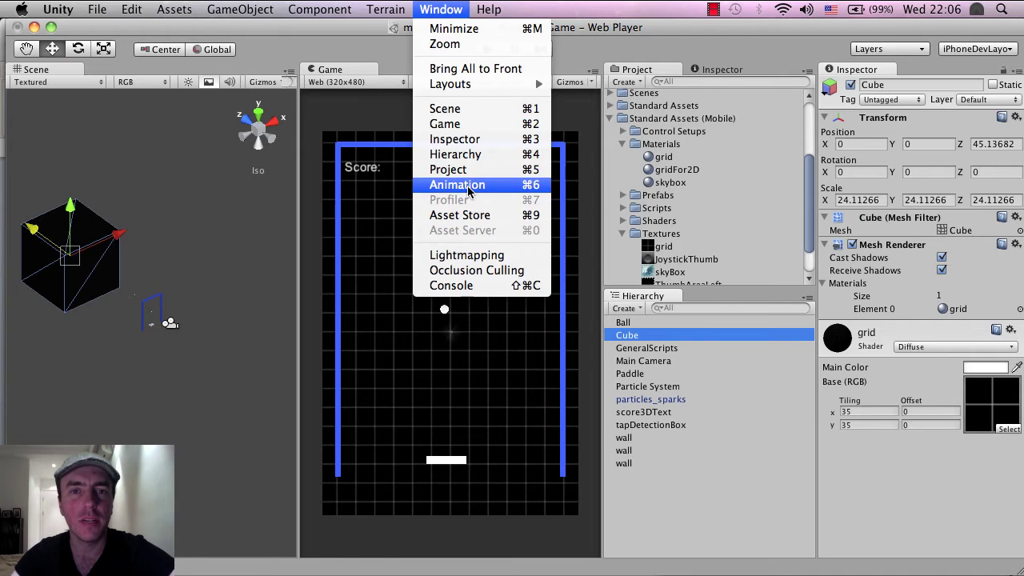
{"action": "left_click", "coordinate": [469, 191]}
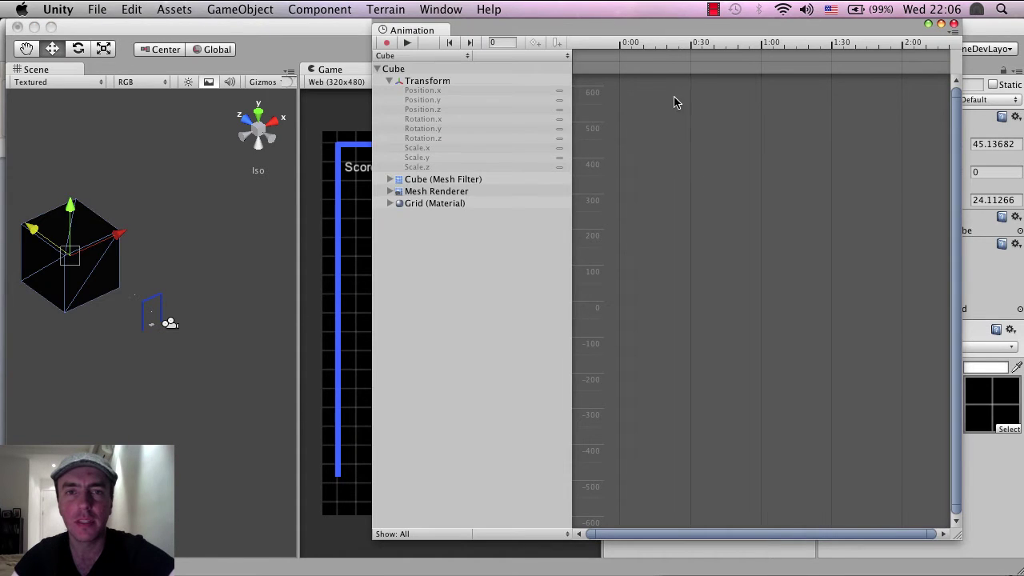
{"action": "left_click_drag", "start_coordinate": [638, 34], "coordinate": [704, 44]}
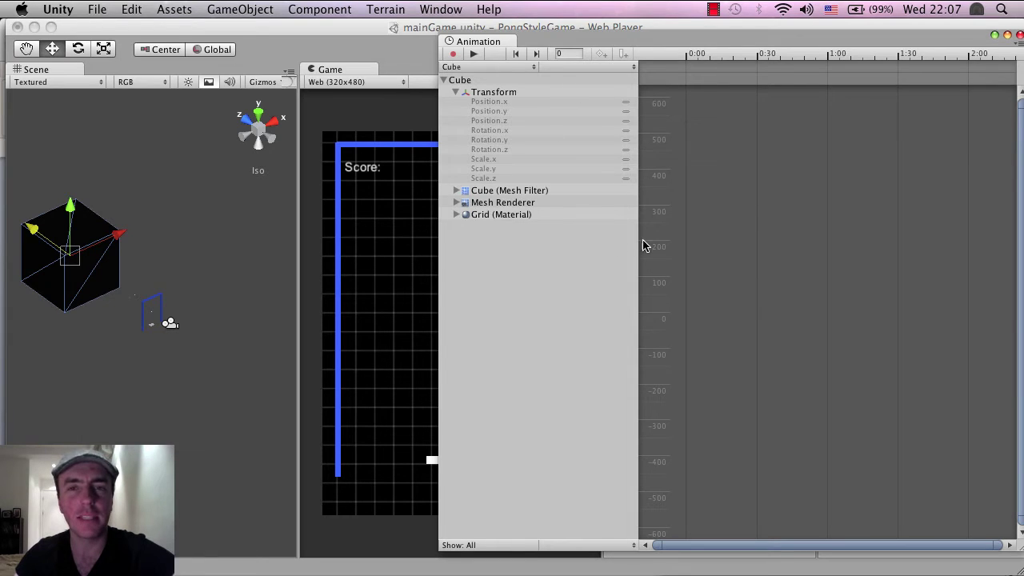
Step: Start a new animation clip for the cube and create a folder named Animation inside Assets to hold it
{"action": "left_click", "coordinate": [631, 66]}
{"action": "left_click", "coordinate": [635, 69]}
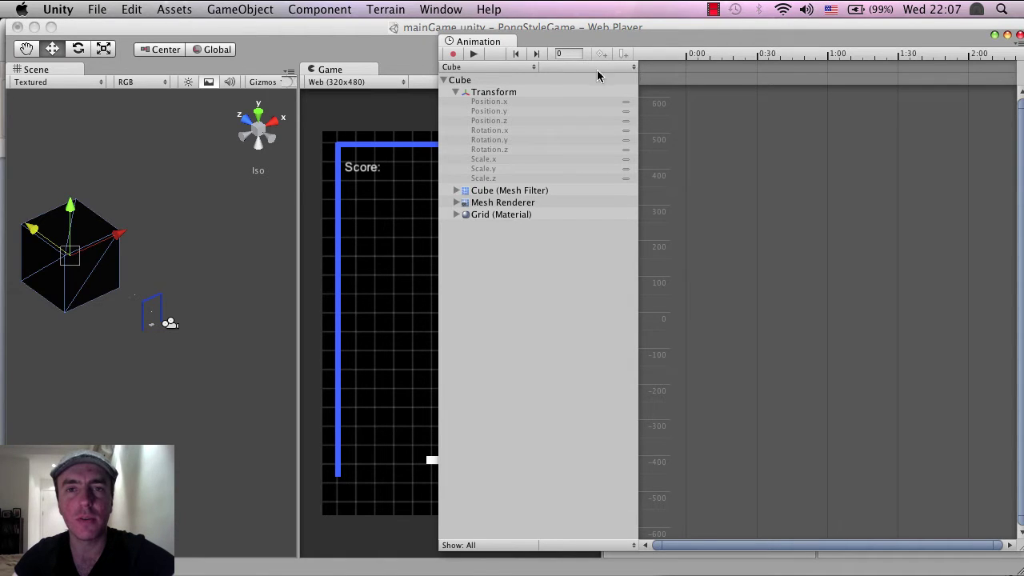
{"action": "left_click", "coordinate": [603, 69]}
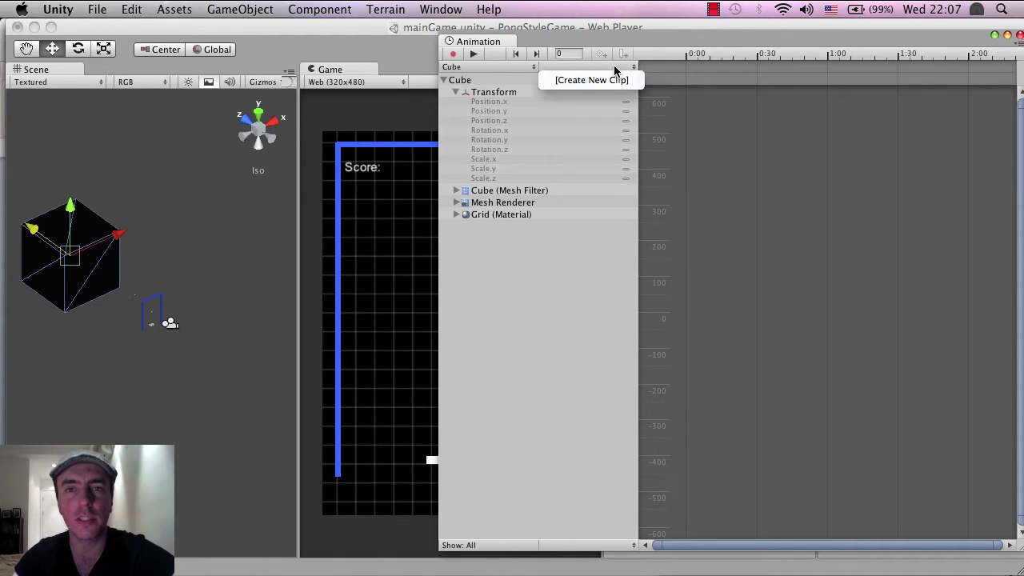
{"action": "left_click", "coordinate": [596, 80]}
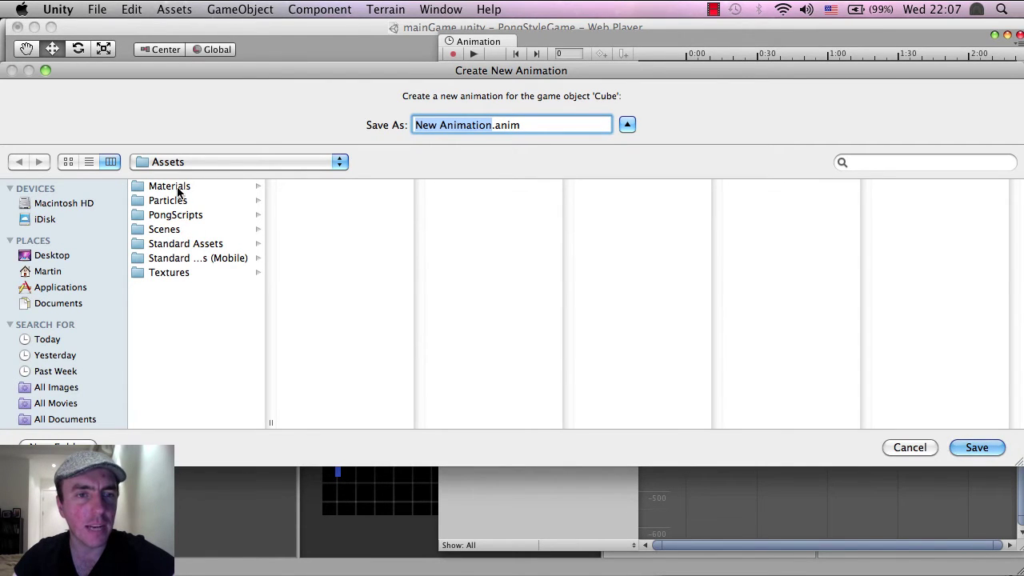
{"action": "left_click", "coordinate": [187, 296]}
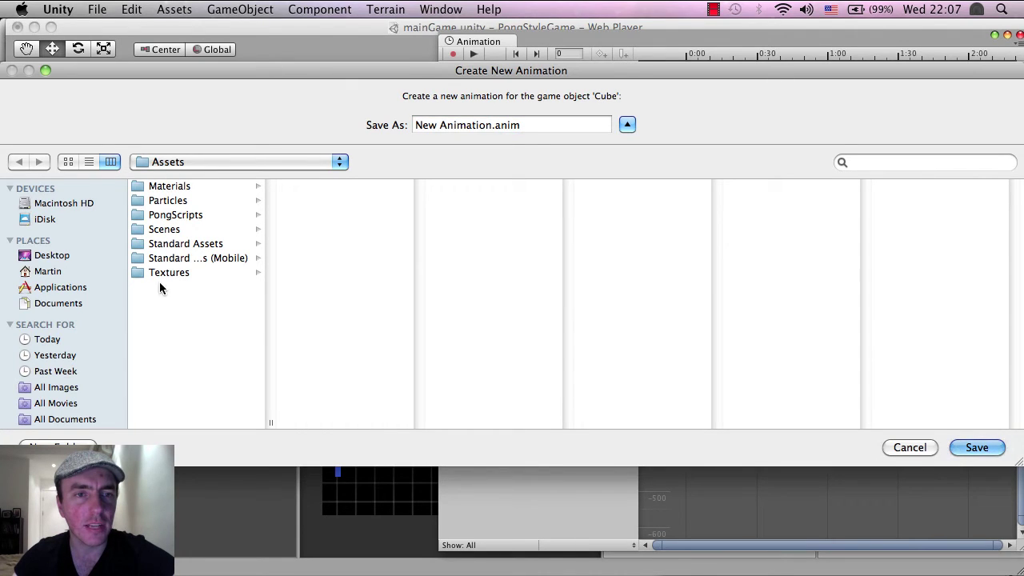
{"action": "left_click", "coordinate": [57, 446]}
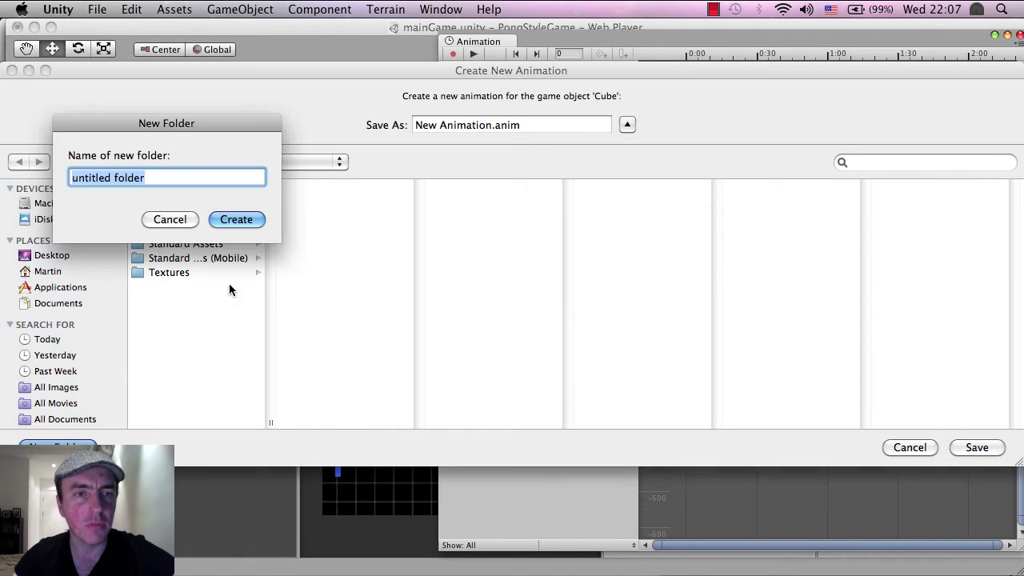
{"action": "type", "text": "Animation"}
{"action": "key", "text": "Return"}
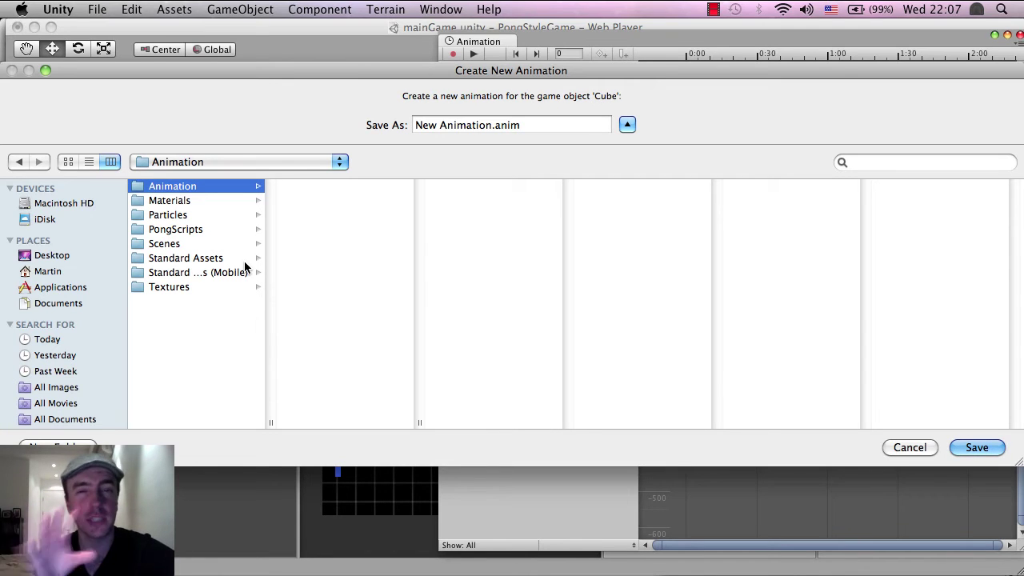
Step: Name the new clip grid_scroll.anim and save it in the Animation folder
{"action": "left_click", "coordinate": [490, 126]}
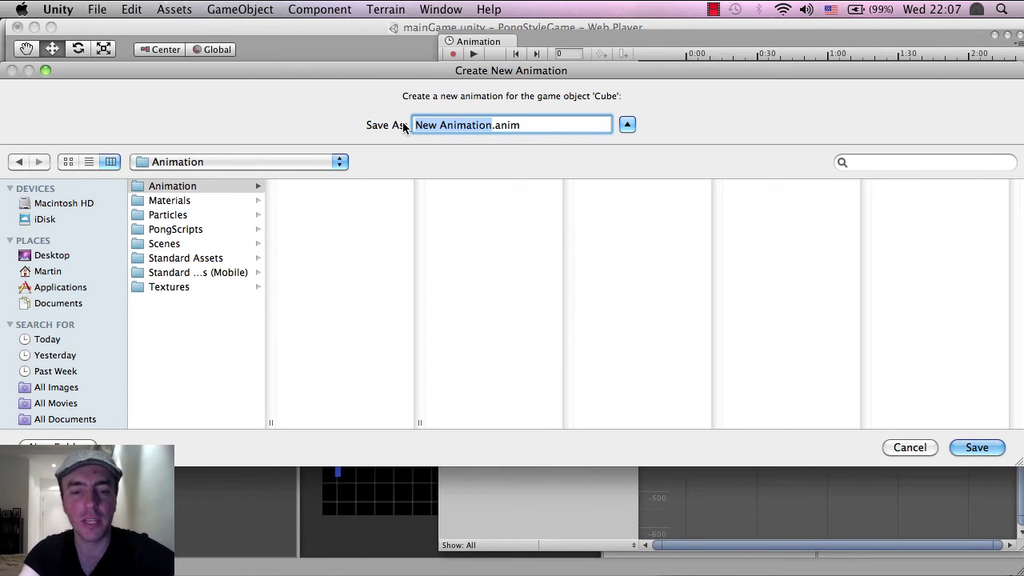
{"action": "type", "text": "grid_"}
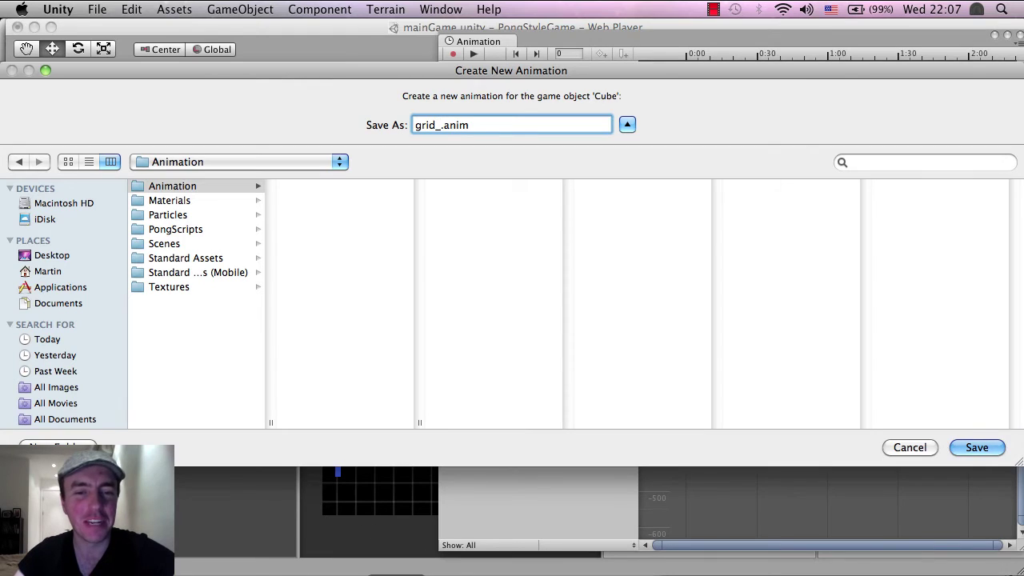
{"action": "key", "text": "super+Tab"}
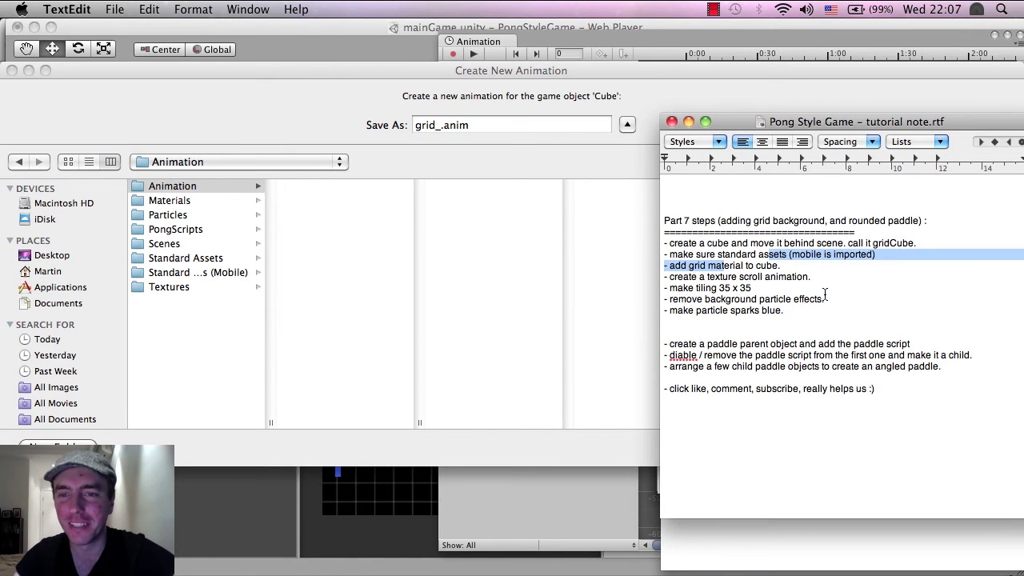
{"action": "key", "text": "super+h"}
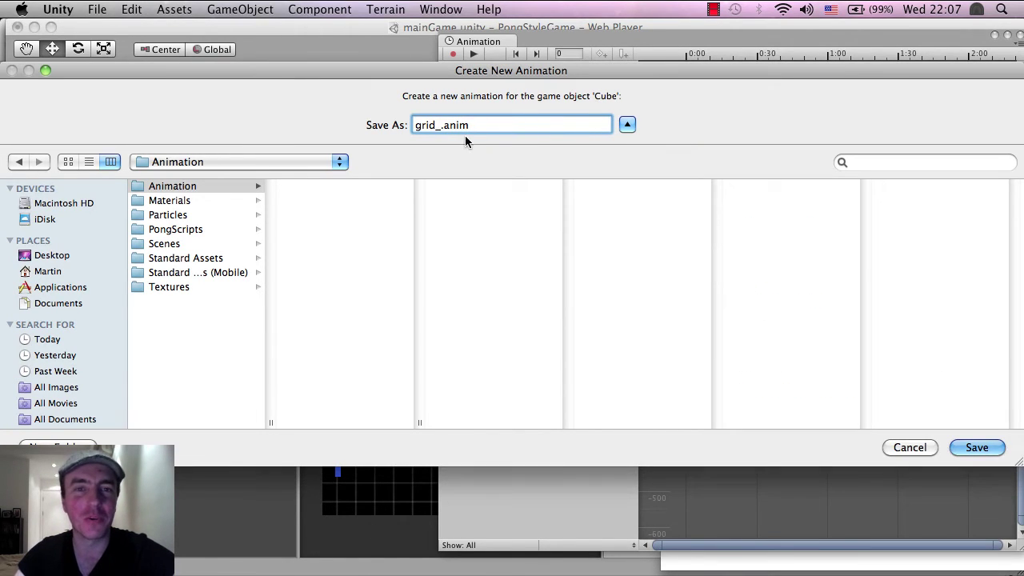
{"action": "type", "text": "scroll"}
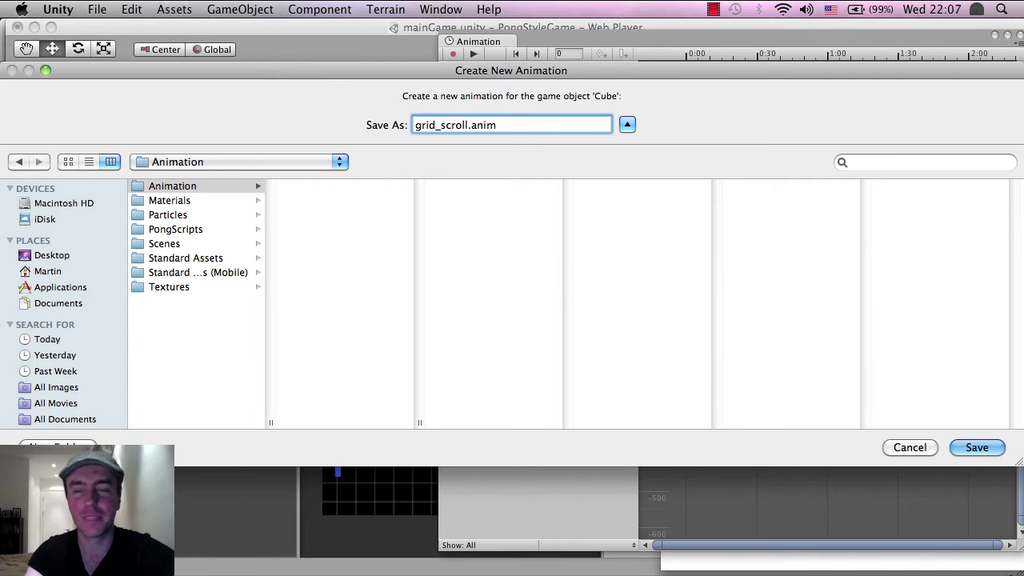
{"action": "key", "text": "Return"}
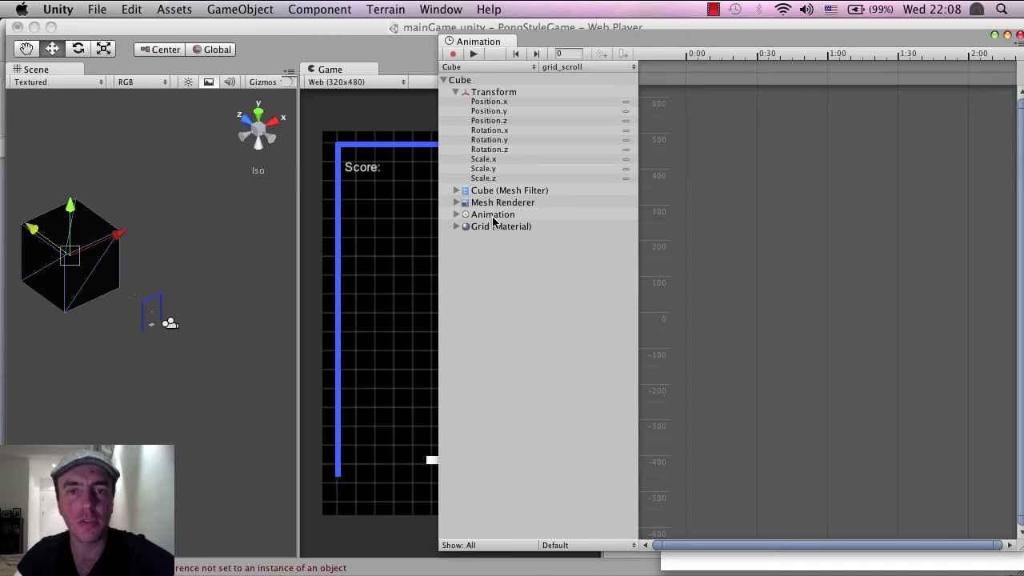
Step: Close the Animation window to check the cube's Animation component in the Inspector, and reopen the window
{"action": "left_click_drag", "start_coordinate": [733, 51], "coordinate": [716, 99]}
{"action": "left_click", "coordinate": [721, 52]}
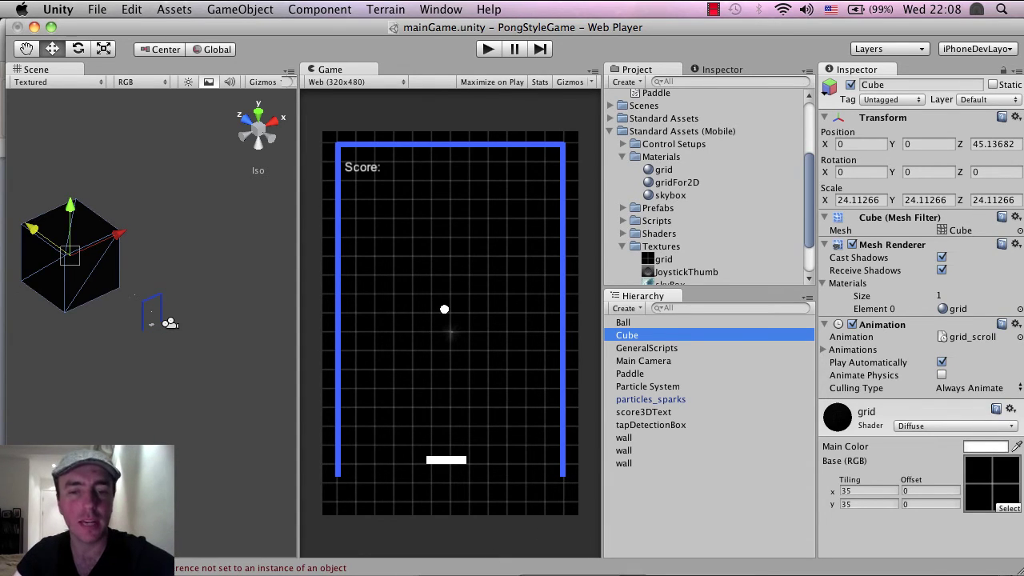
{"action": "left_click", "coordinate": [441, 8]}
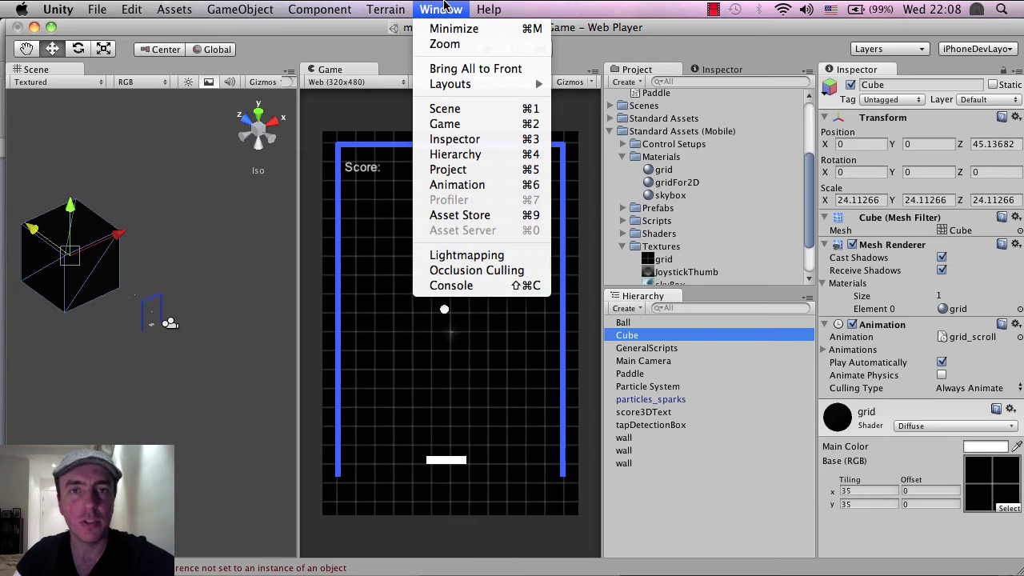
{"action": "left_click", "coordinate": [468, 185]}
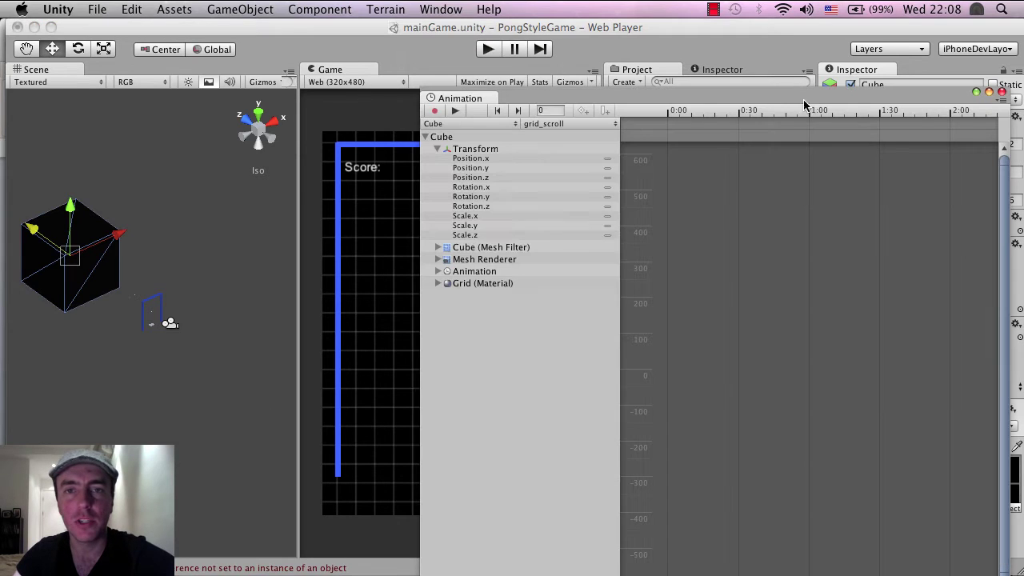
Step: Select the grid material's Main Tex.offset.y property in the grid_scroll clip and add a keyframe for it at frame 0
{"action": "left_click", "coordinate": [436, 283]}
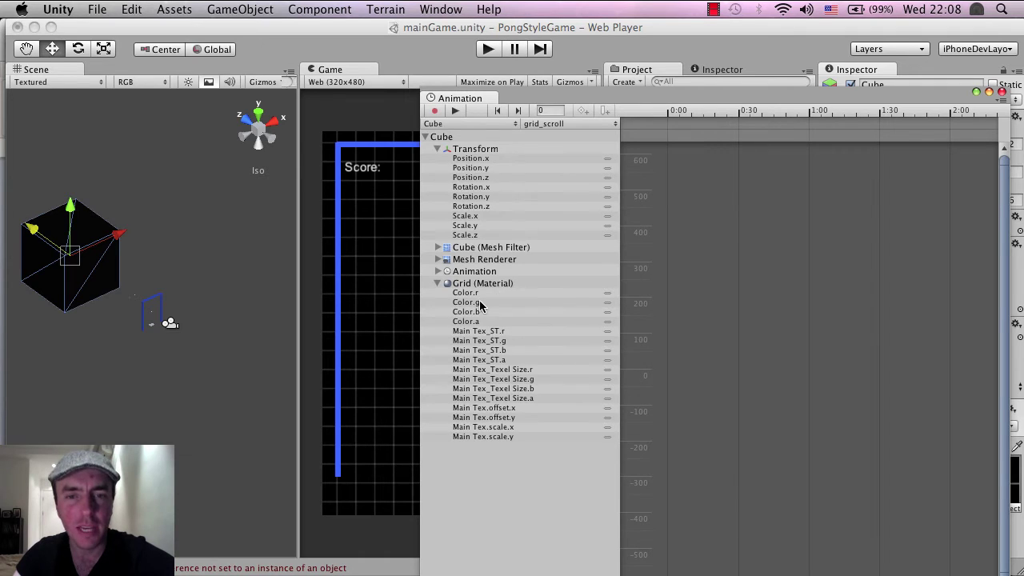
{"action": "left_click", "coordinate": [515, 416]}
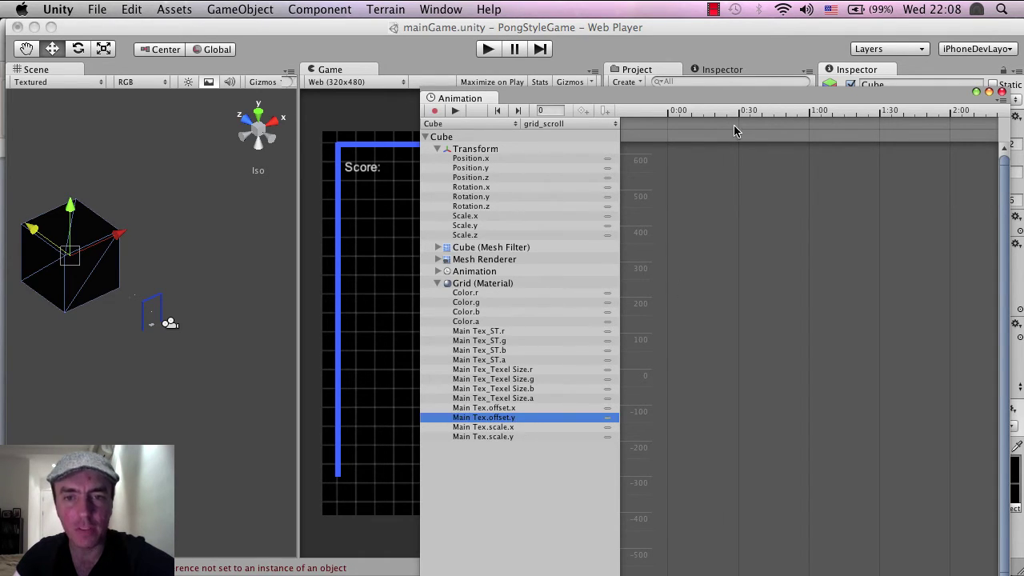
{"action": "left_click_drag", "start_coordinate": [663, 96], "coordinate": [723, 41]}
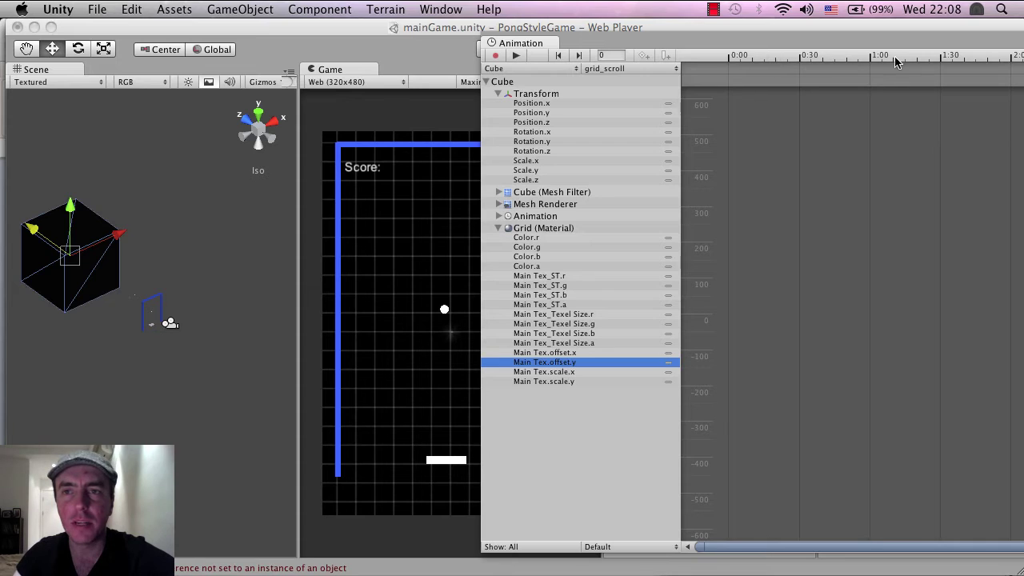
{"action": "left_click", "coordinate": [740, 58]}
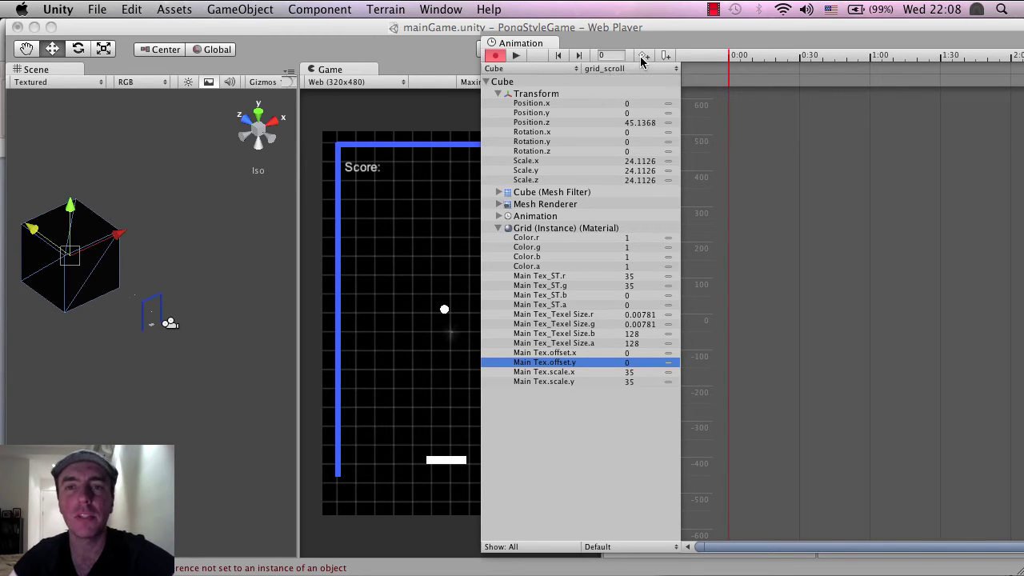
{"action": "left_click", "coordinate": [640, 61]}
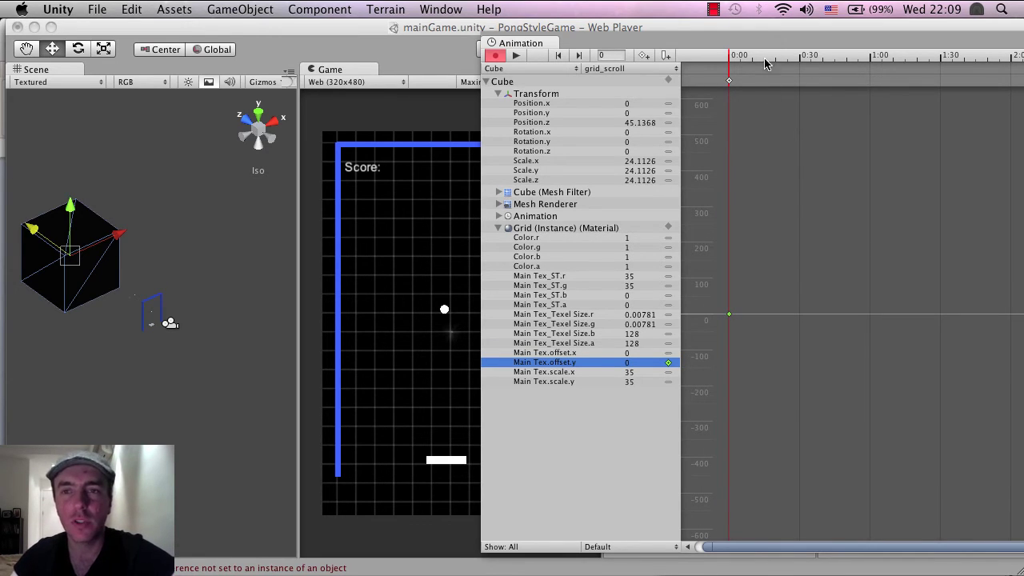
Step: Add a second Main Tex.offset.y keyframe at frame 30 and set its value to 1
{"action": "left_click_drag", "start_coordinate": [773, 58], "coordinate": [798, 70]}
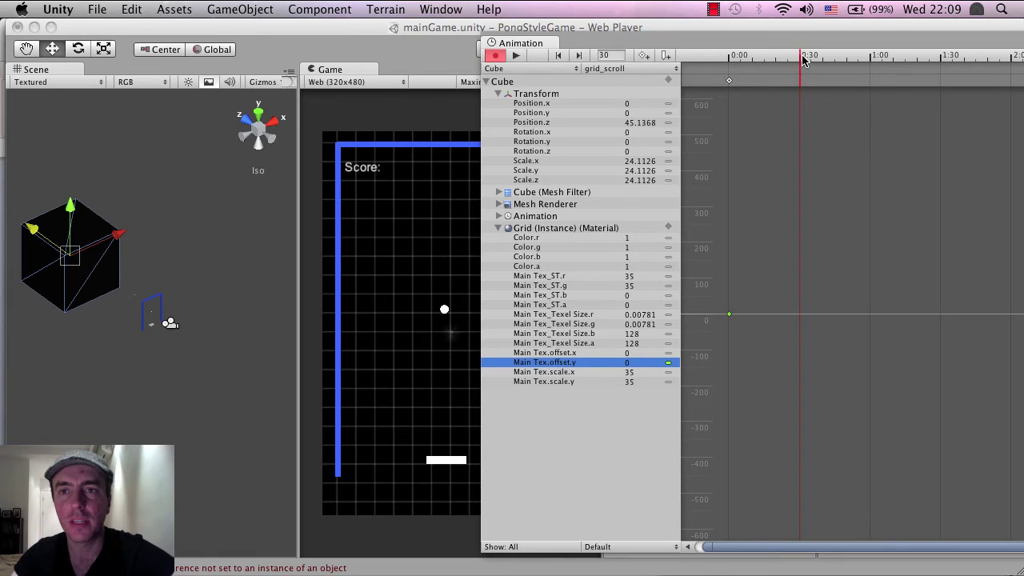
{"action": "left_click", "coordinate": [642, 55]}
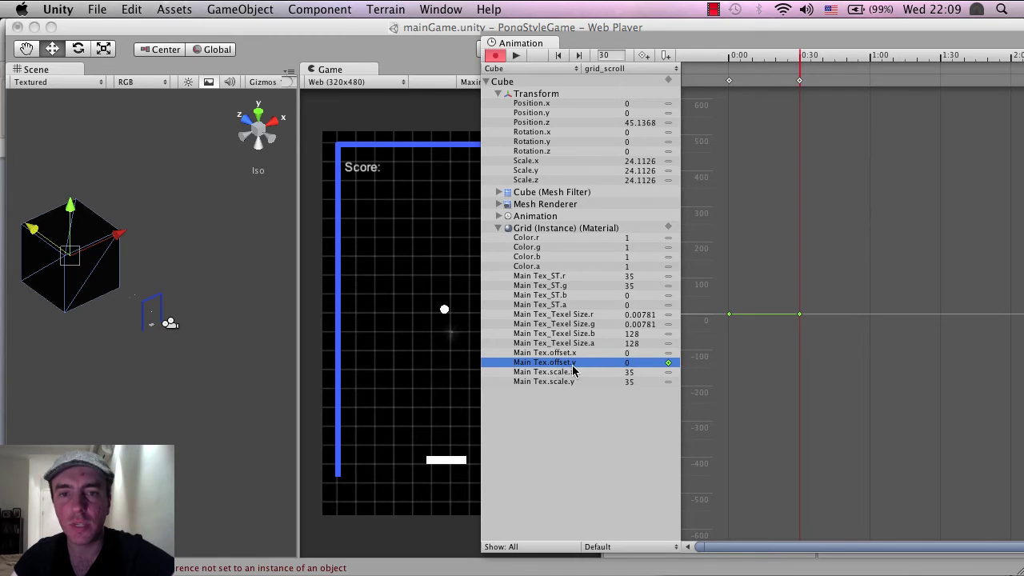
{"action": "left_click_drag", "start_coordinate": [773, 60], "coordinate": [798, 76]}
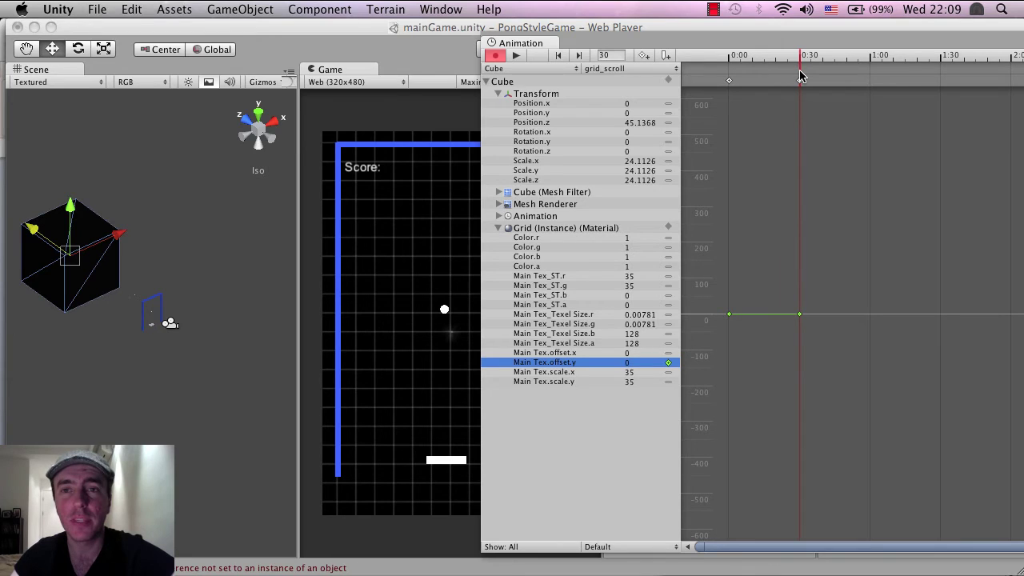
{"action": "left_click", "coordinate": [640, 363]}
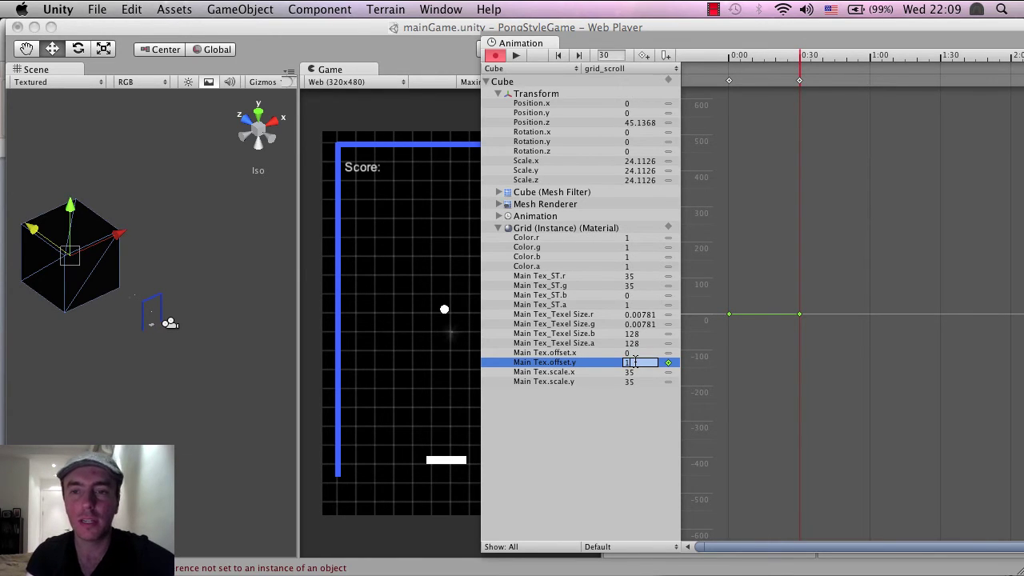
Step: Commit the value 1 for the frame 30 keyframe, and scrub and play the grid_scroll clip as a preview
{"action": "key", "text": "Return"}
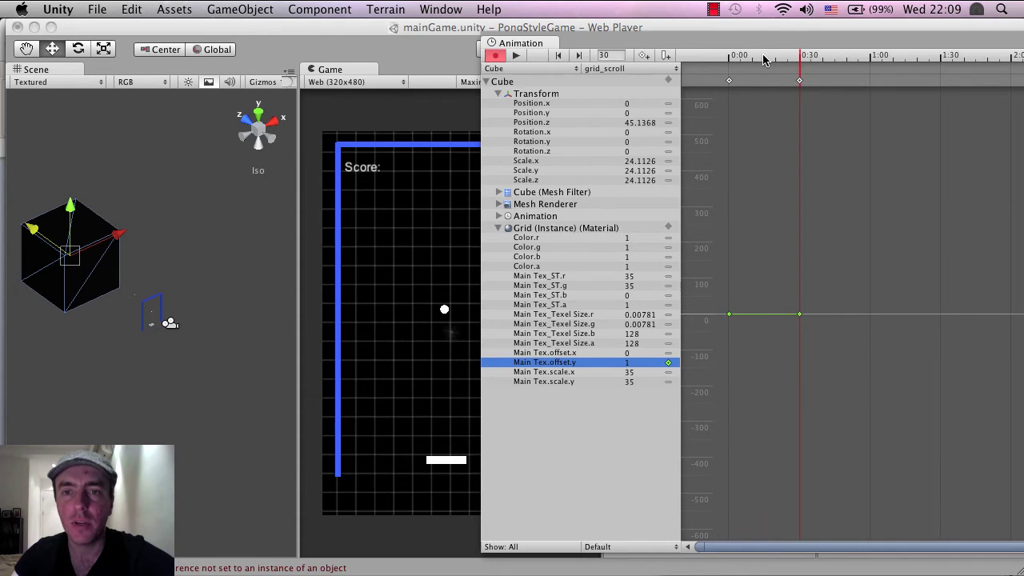
{"action": "mouse_move", "coordinate": [760, 60]}
{"action": "left_mouse_down"}
{"action": "mouse_move", "coordinate": [735, 63]}
{"action": "mouse_move", "coordinate": [792, 53]}
{"action": "mouse_move", "coordinate": [743, 64]}
{"action": "mouse_move", "coordinate": [760, 64]}
{"action": "left_mouse_up"}
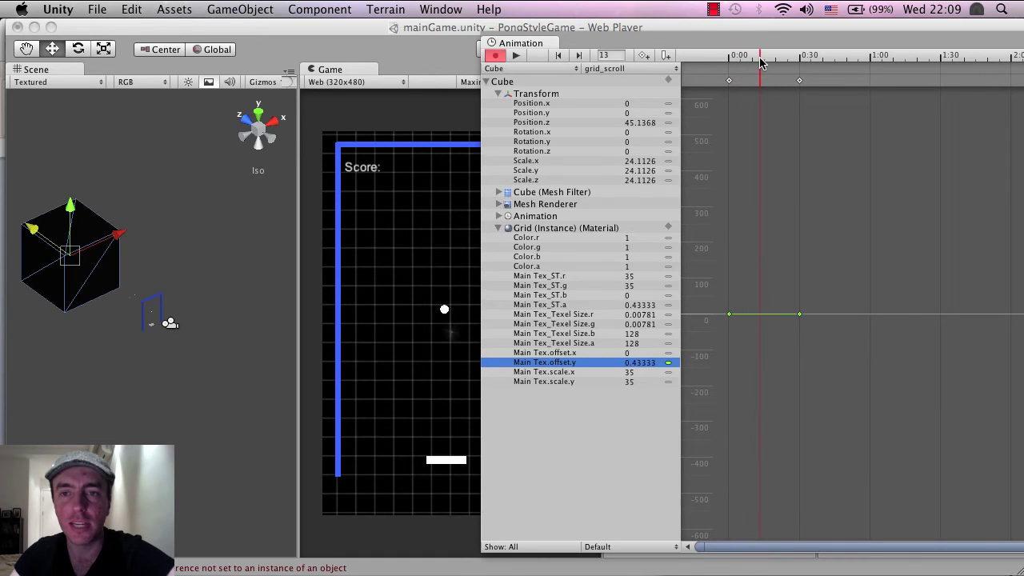
{"action": "left_click", "coordinate": [516, 55]}
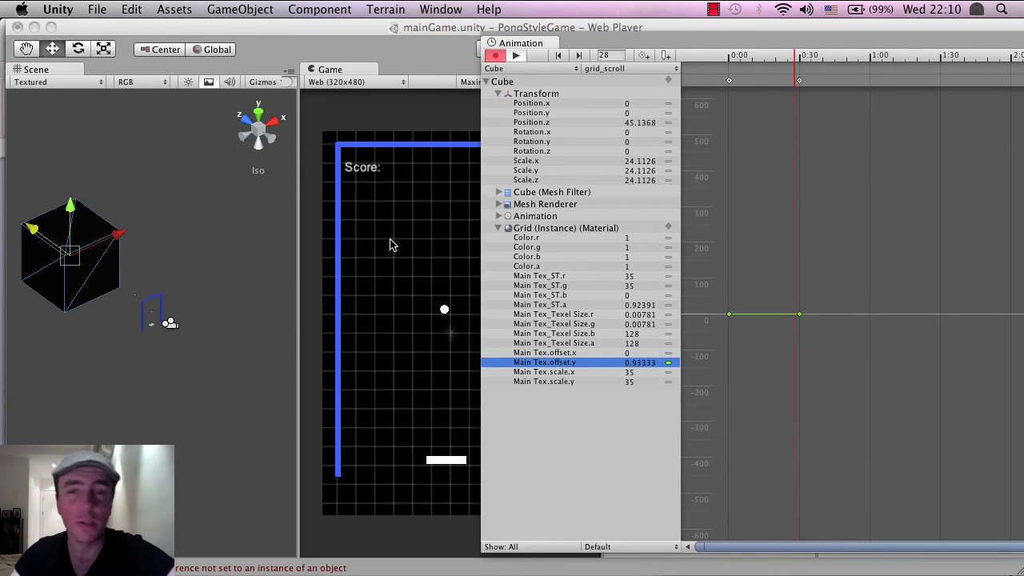
{"action": "left_click", "coordinate": [515, 56]}
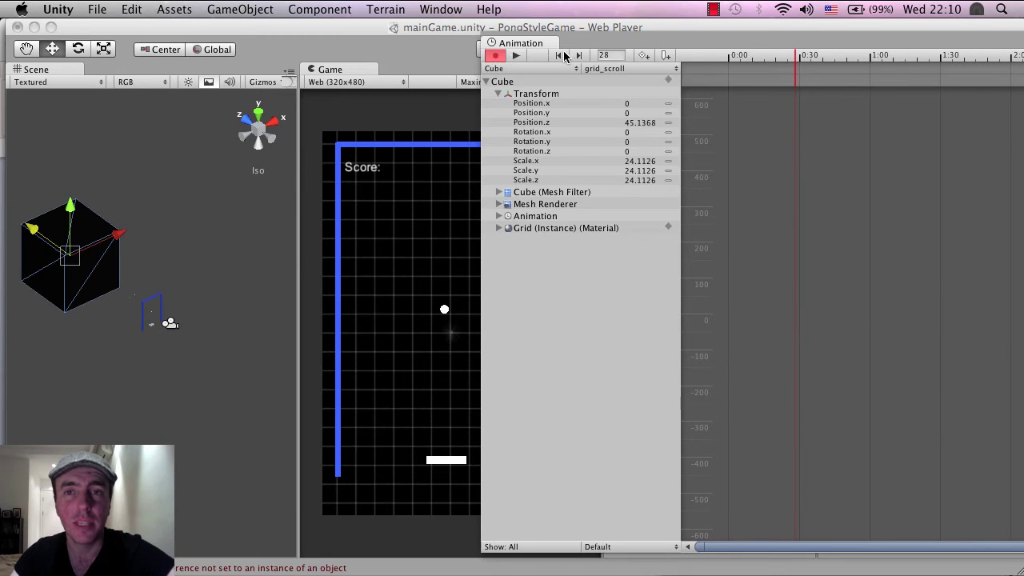
Step: Set the grid_scroll clip's wrap mode to Loop, stop recording and close the Animation window
{"action": "left_click", "coordinate": [645, 547]}
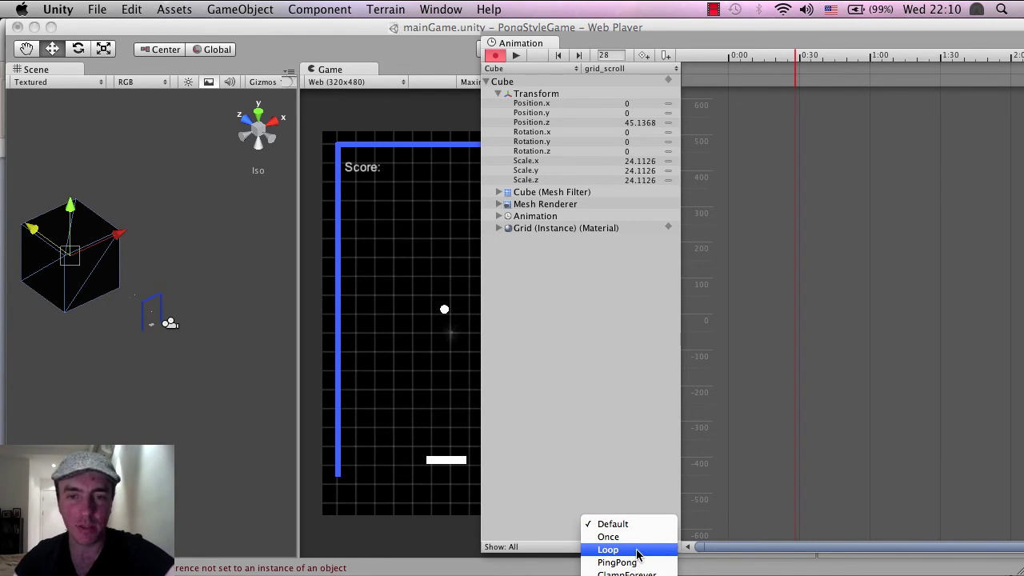
{"action": "left_click", "coordinate": [638, 551]}
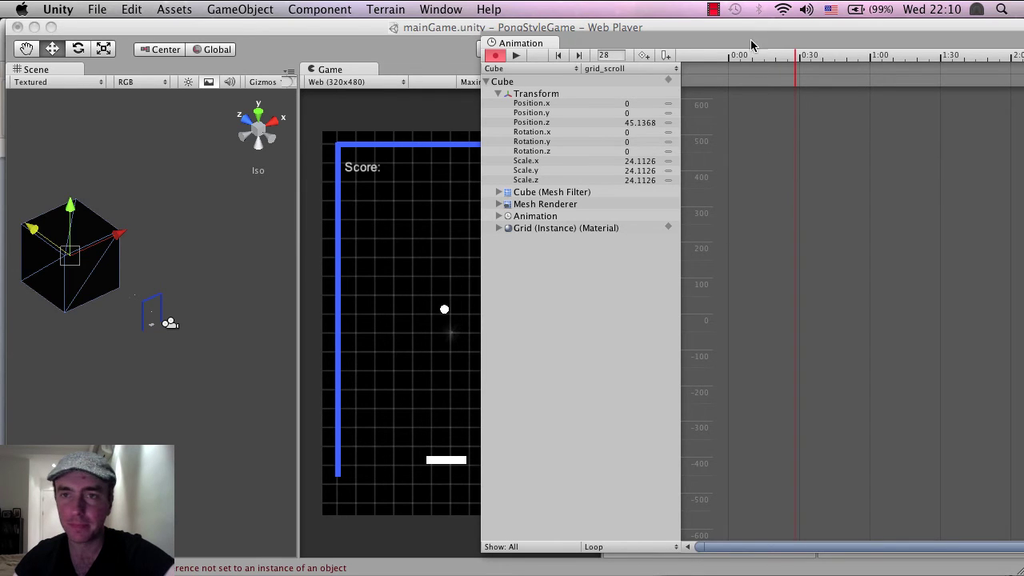
{"action": "left_click", "coordinate": [495, 56]}
{"action": "left_click_drag", "start_coordinate": [683, 42], "coordinate": [518, 38]}
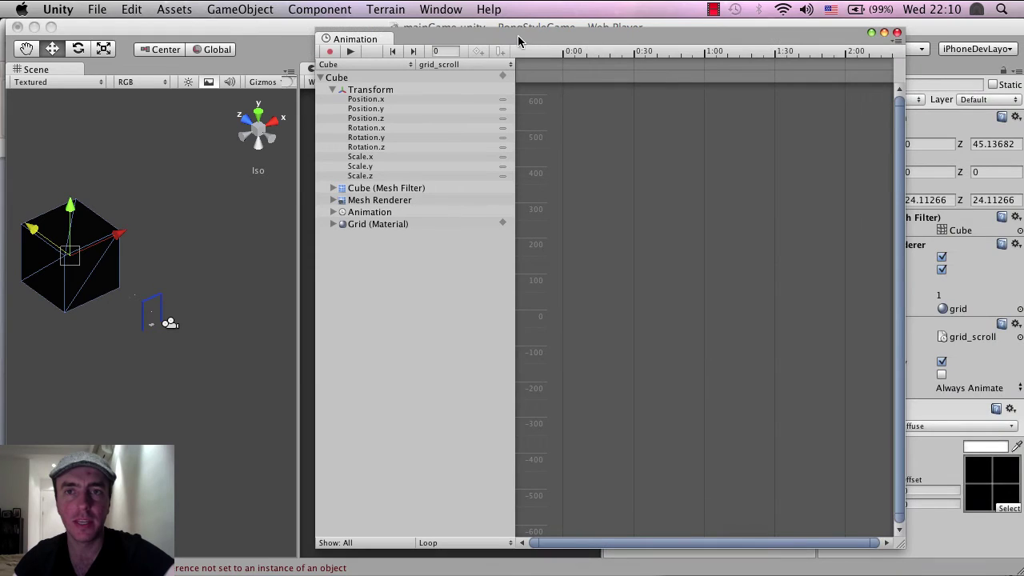
{"action": "left_click", "coordinate": [896, 34]}
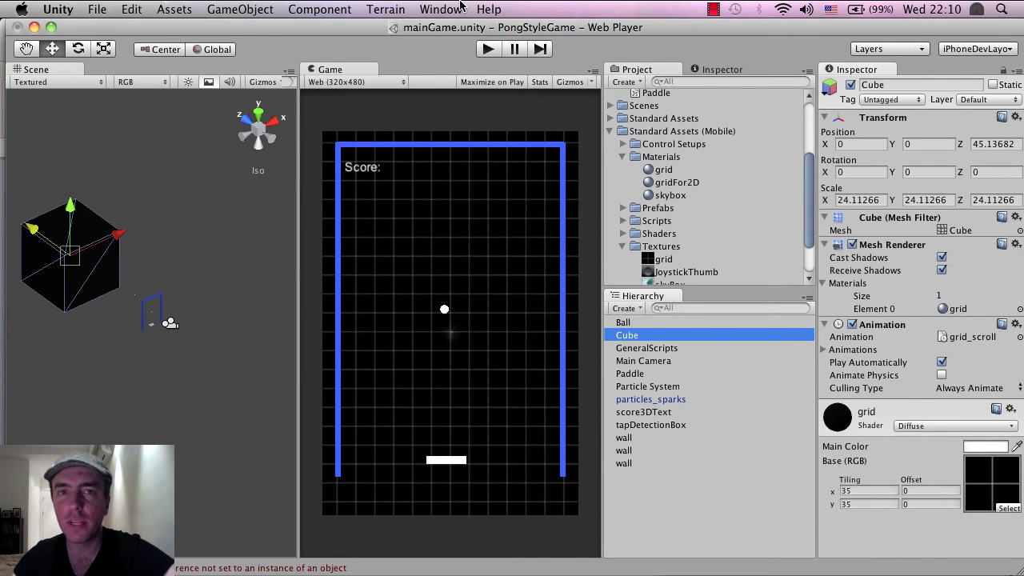
Step: Check that the grid_scroll clip in the Animation folder is the one assigned in the cube's Animation component
{"action": "left_click", "coordinate": [459, 9]}
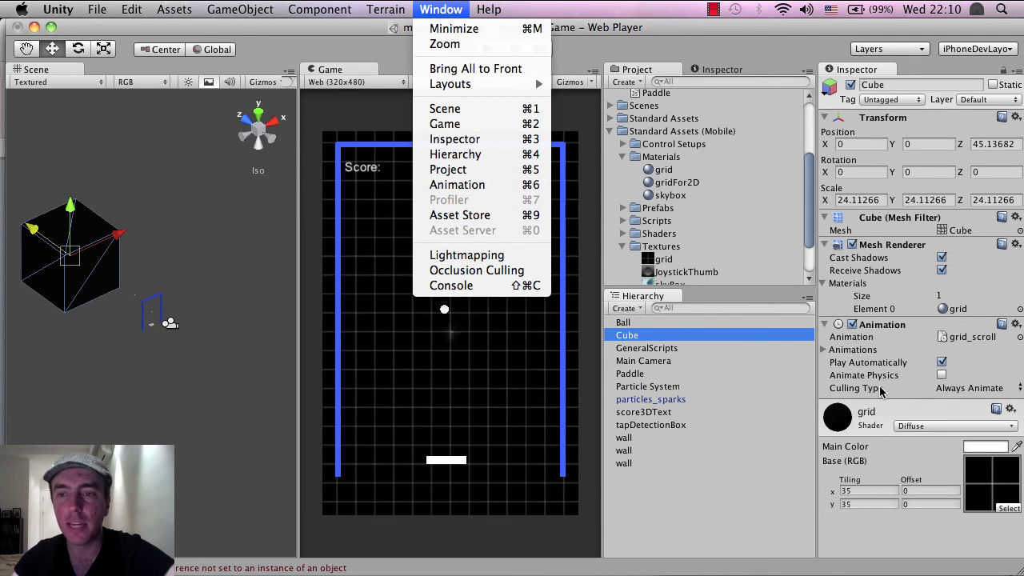
{"action": "left_click", "coordinate": [815, 231]}
{"action": "left_click_drag", "start_coordinate": [811, 229], "coordinate": [810, 210]}
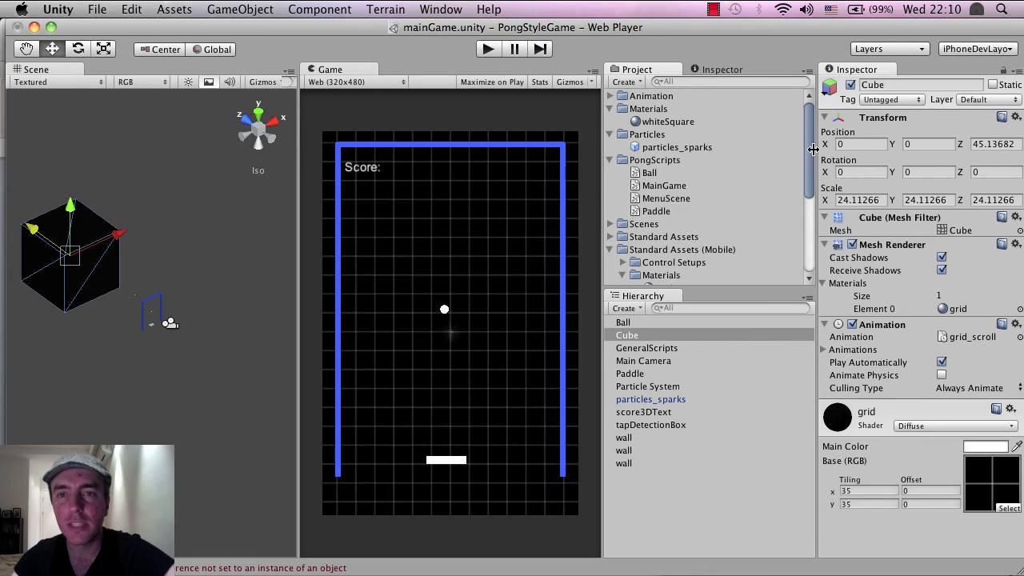
{"action": "left_click", "coordinate": [609, 96]}
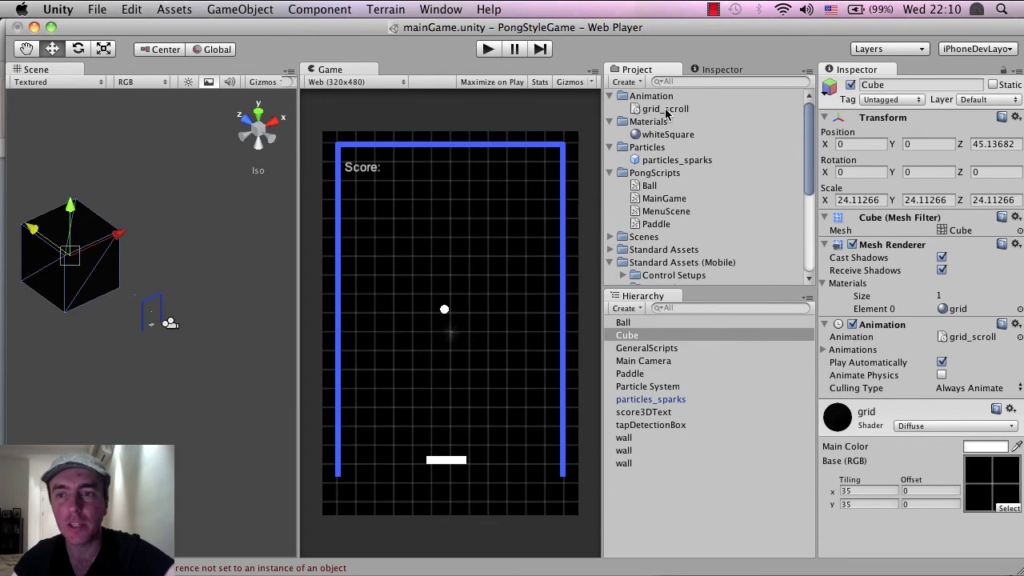
{"action": "left_click", "coordinate": [978, 338]}
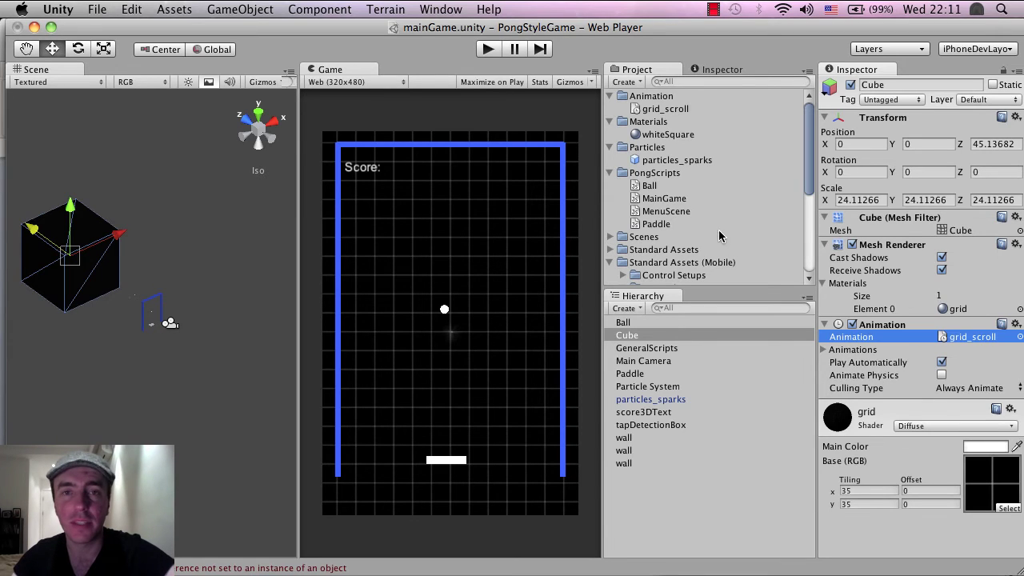
Step: Save the scene and the project, and play-test the game to watch the scrolling grid background
{"action": "left_click", "coordinate": [99, 9]}
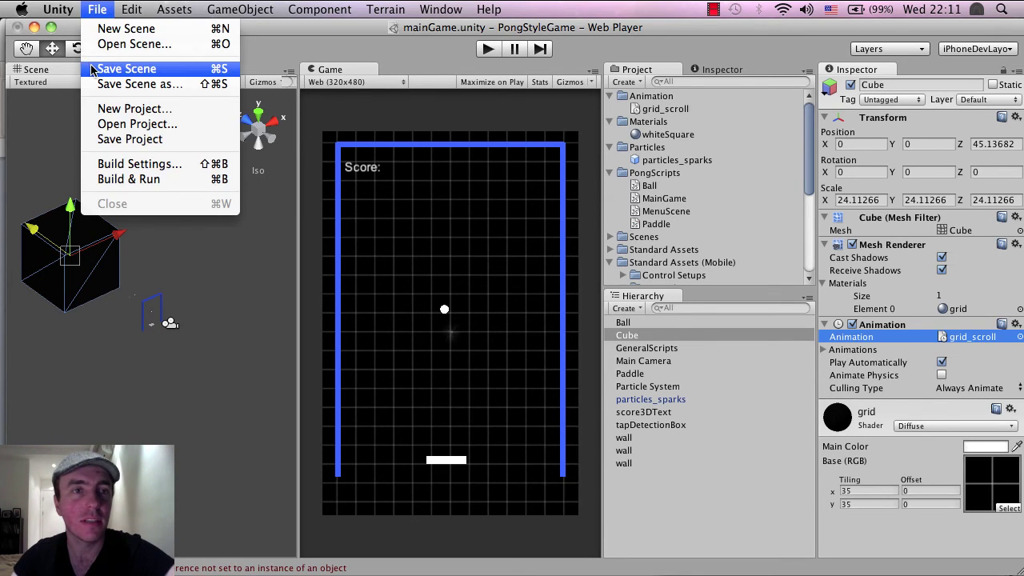
{"action": "left_click", "coordinate": [94, 70]}
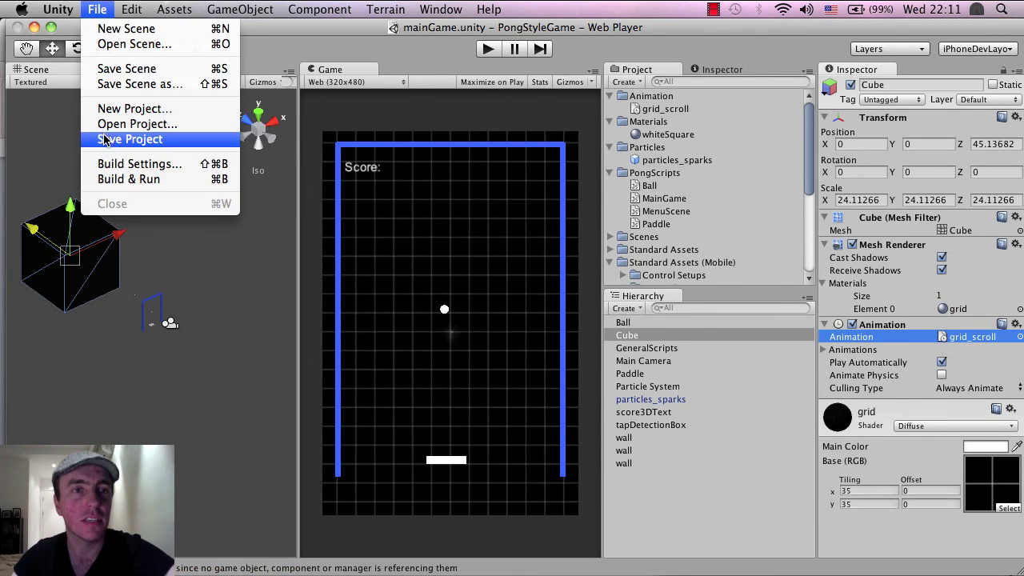
{"action": "left_click", "coordinate": [105, 139]}
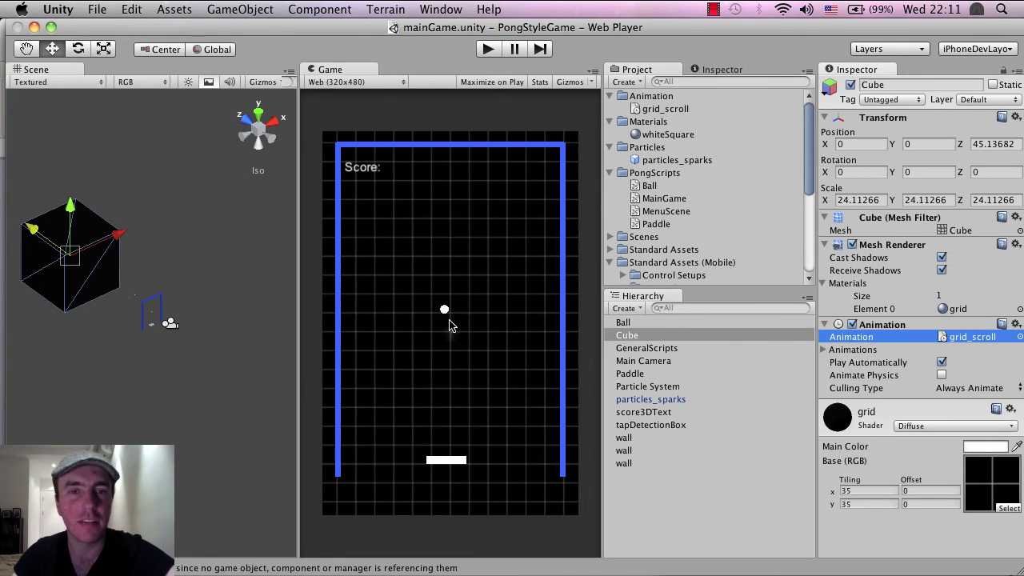
{"action": "left_click", "coordinate": [486, 51]}
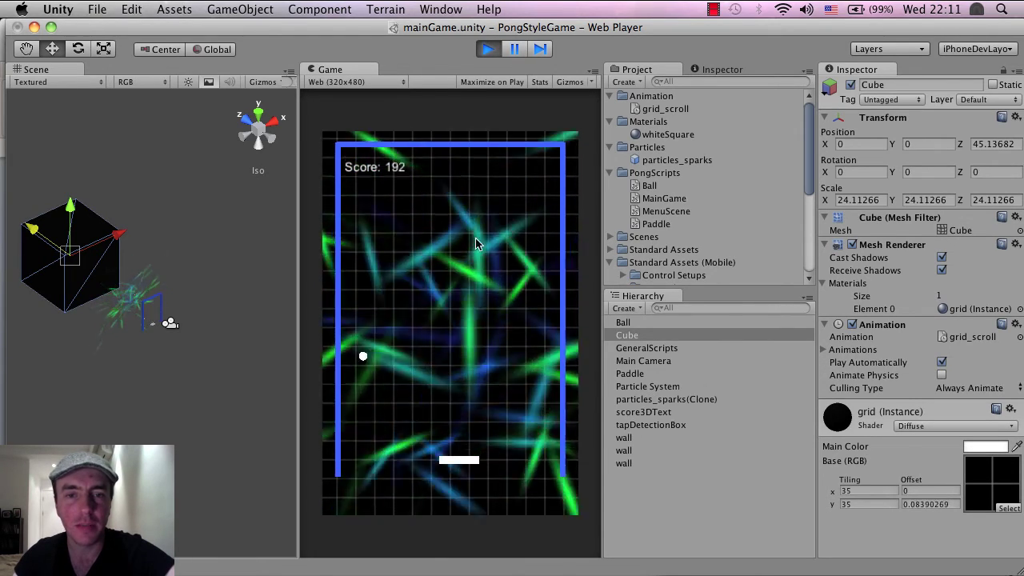
{"action": "left_click", "coordinate": [487, 49]}
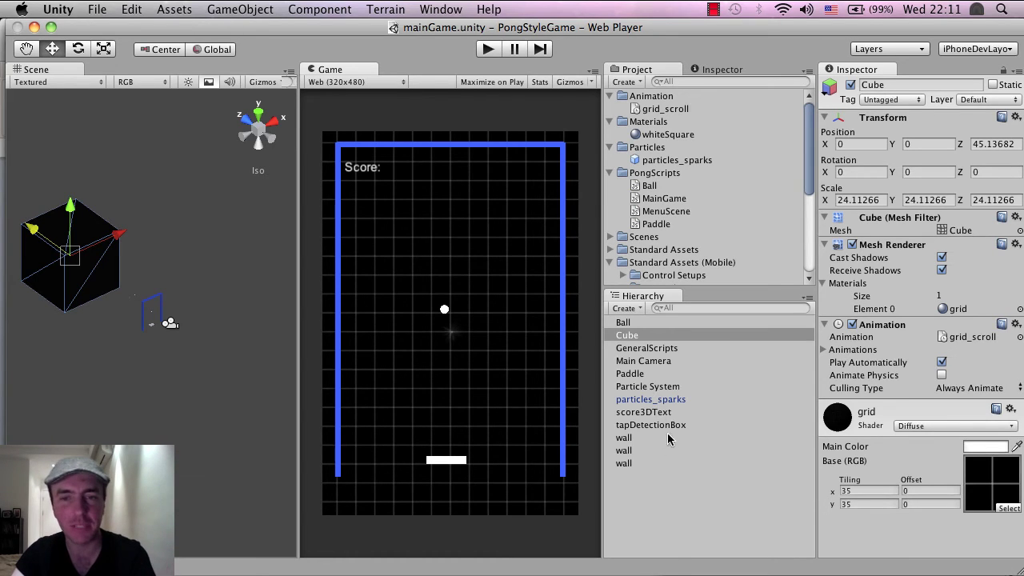
Step: Deactivate the background Particle System object, leaving particles_sparks active, and play-test the game
{"action": "left_click", "coordinate": [654, 388]}
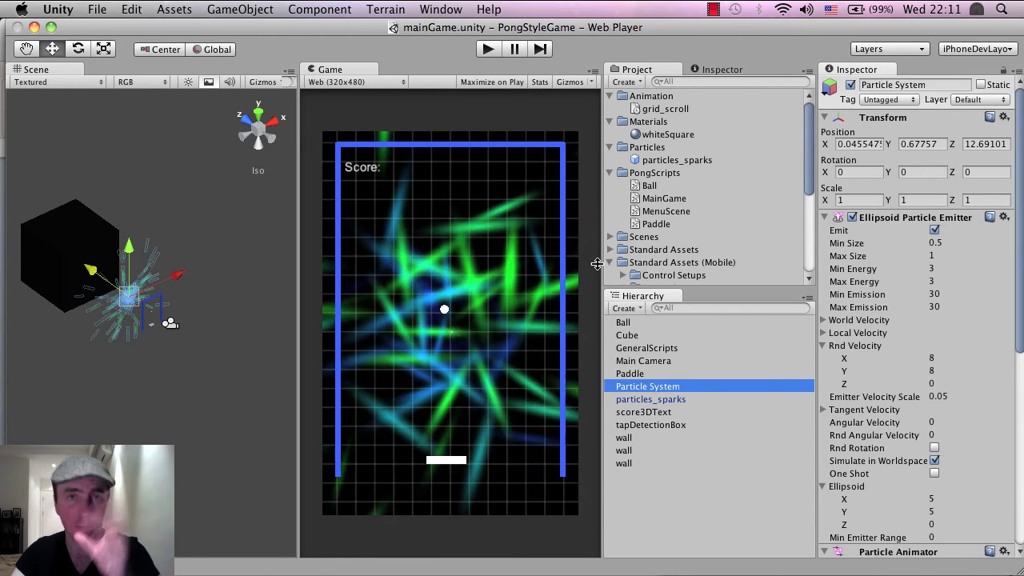
{"action": "left_click", "coordinate": [850, 86]}
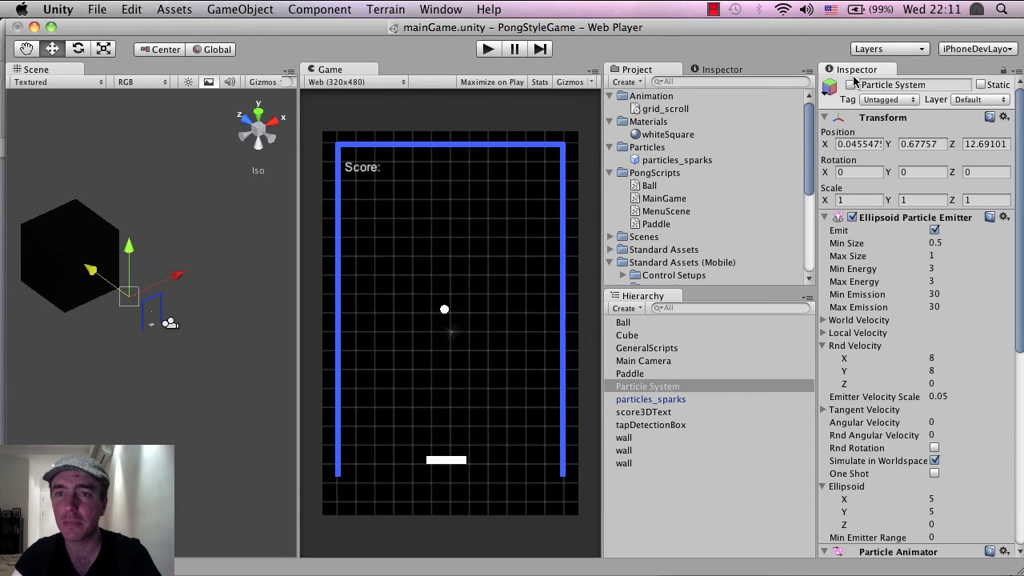
{"action": "left_click", "coordinate": [679, 399]}
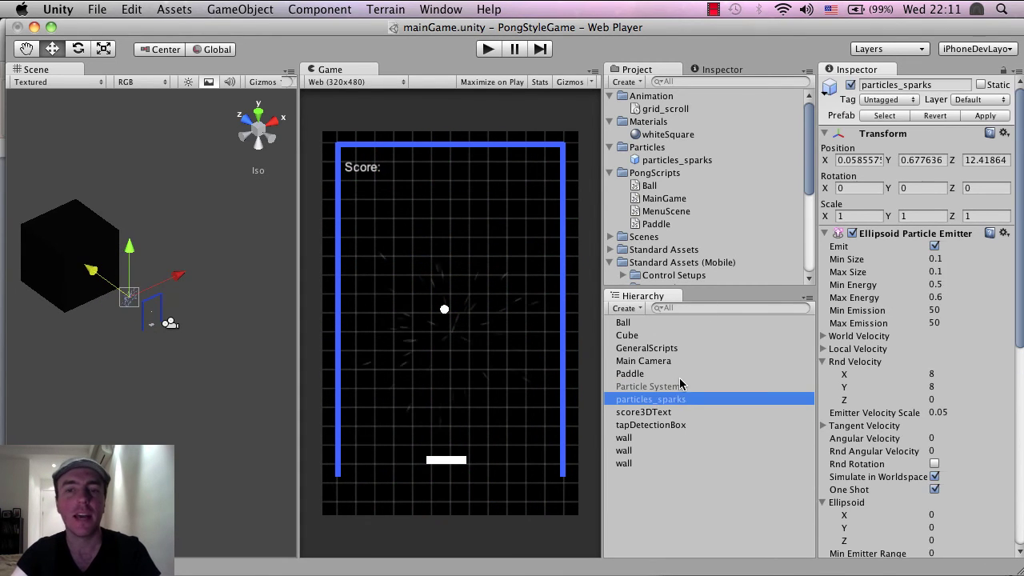
{"action": "left_click", "coordinate": [679, 386]}
{"action": "right_click", "coordinate": [677, 388]}
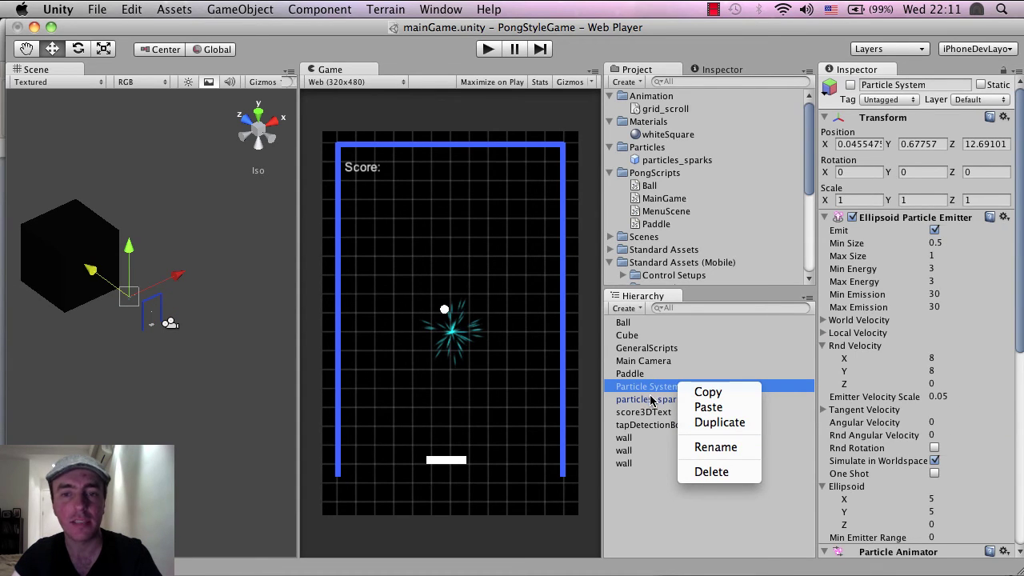
{"action": "left_click", "coordinate": [649, 391]}
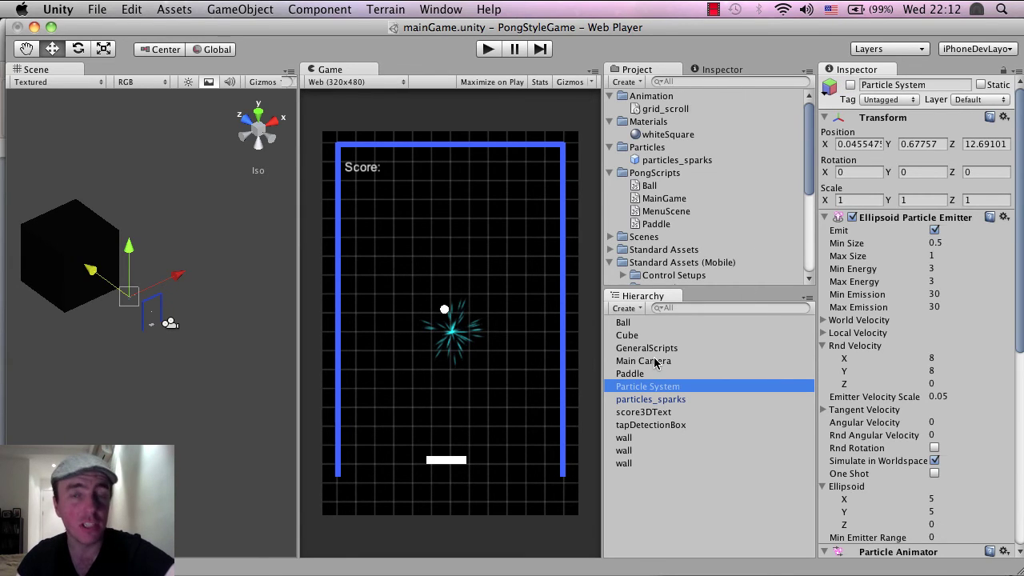
{"action": "right_click", "coordinate": [657, 387]}
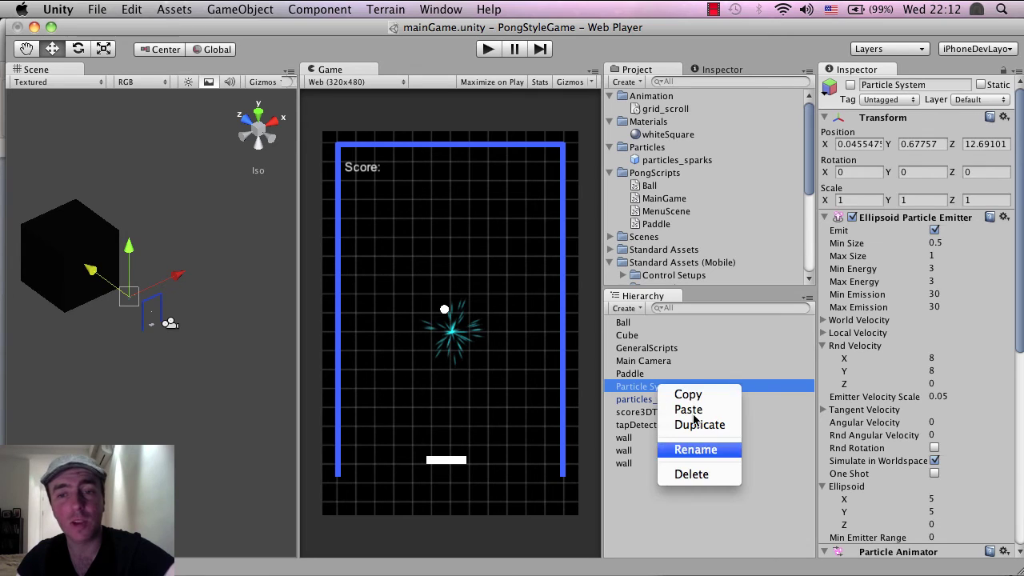
{"action": "left_click", "coordinate": [705, 532]}
{"action": "left_click", "coordinate": [490, 50]}
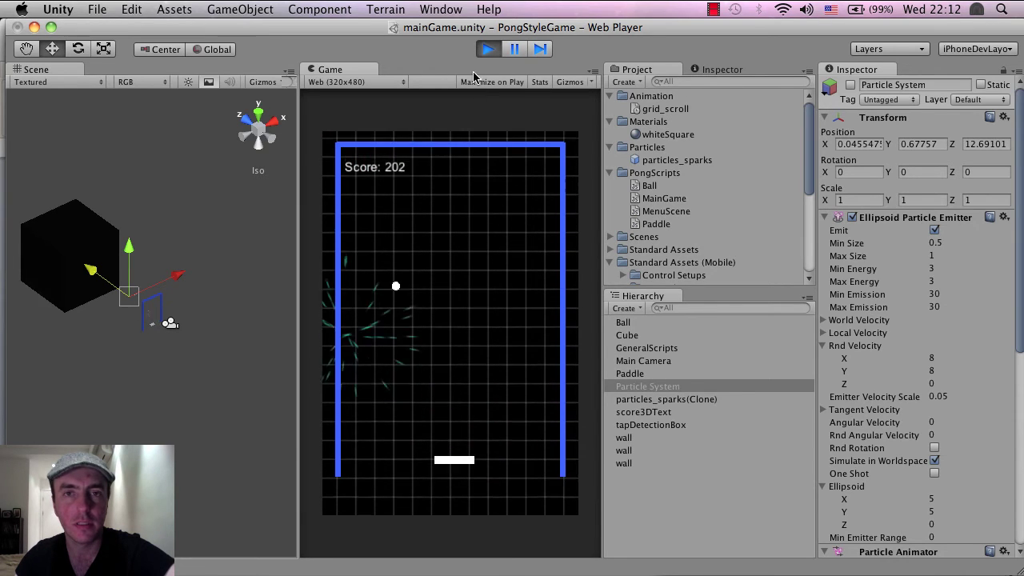
{"action": "left_click", "coordinate": [485, 49]}
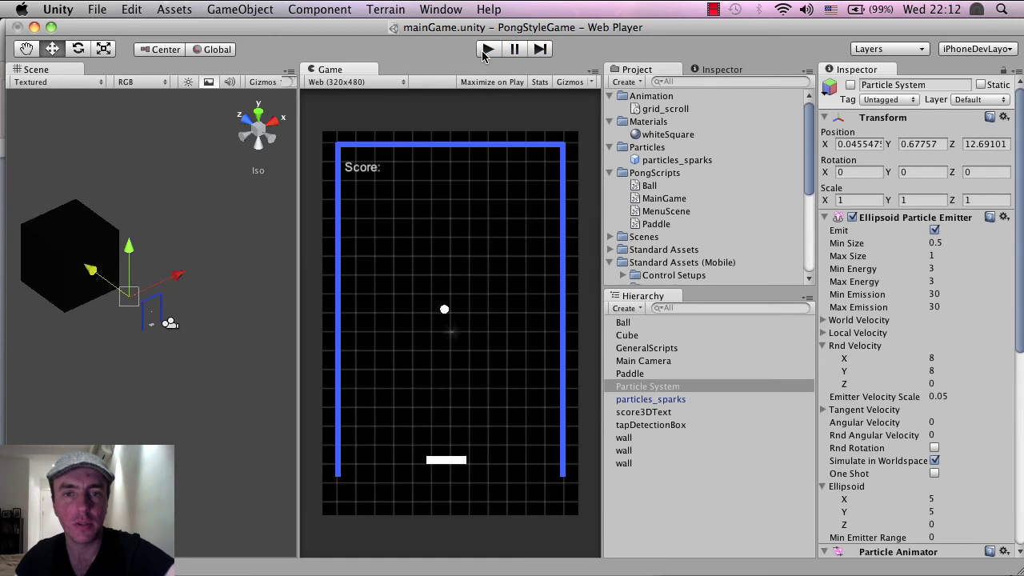
Step: Scale the background cube up uniformly to about 31.08 on all three axes
{"action": "left_click", "coordinate": [89, 244]}
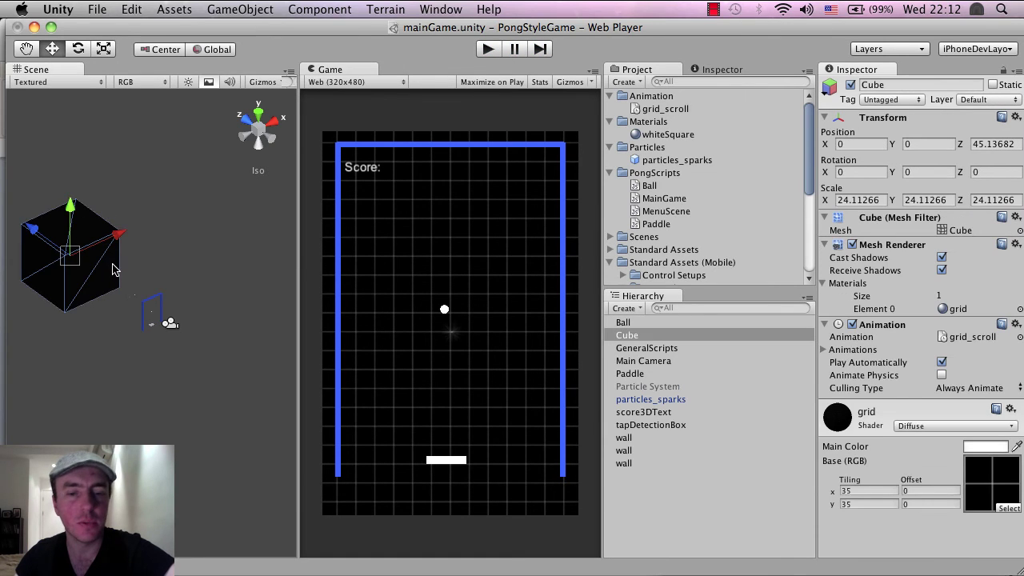
{"action": "key", "text": "r"}
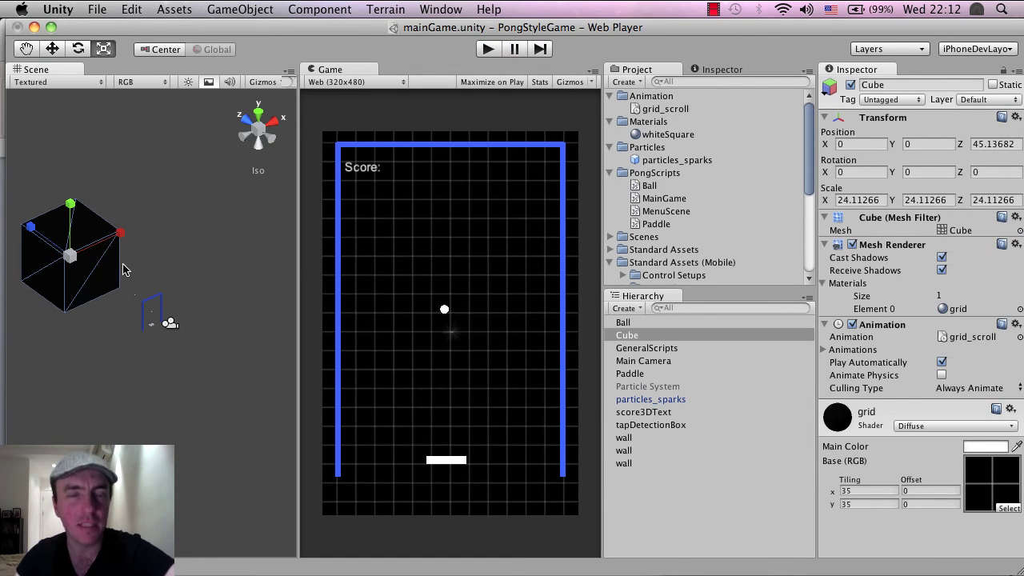
{"action": "left_click_drag", "start_coordinate": [70, 255], "coordinate": [92, 244]}
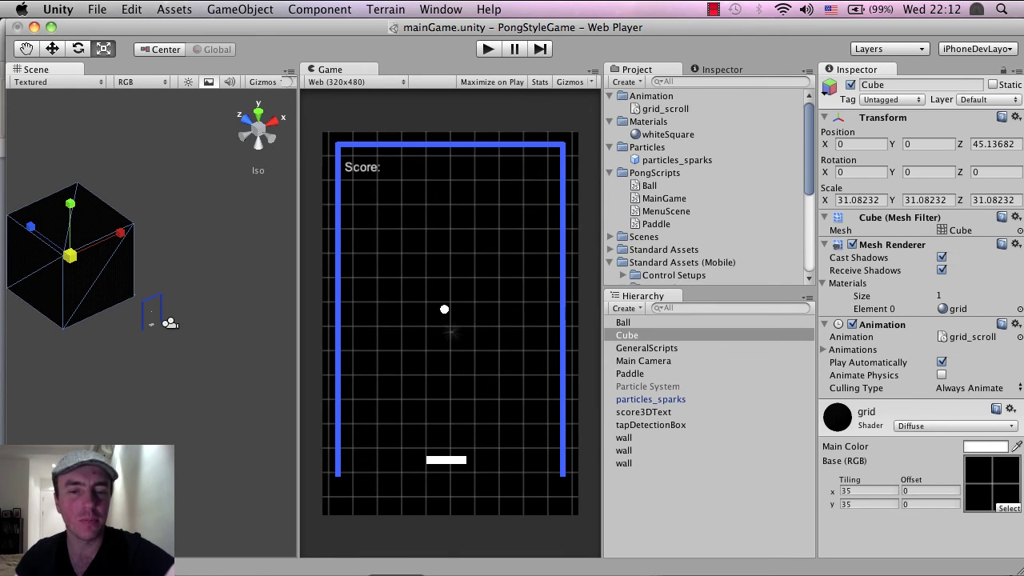
Step: Switch to the tutorial notes in TextEdit, highlight the "make tiling 35 x 35" line, and return to Unity
{"action": "key", "text": "super+Tab"}
{"action": "left_click_drag", "start_coordinate": [687, 287], "coordinate": [753, 288]}
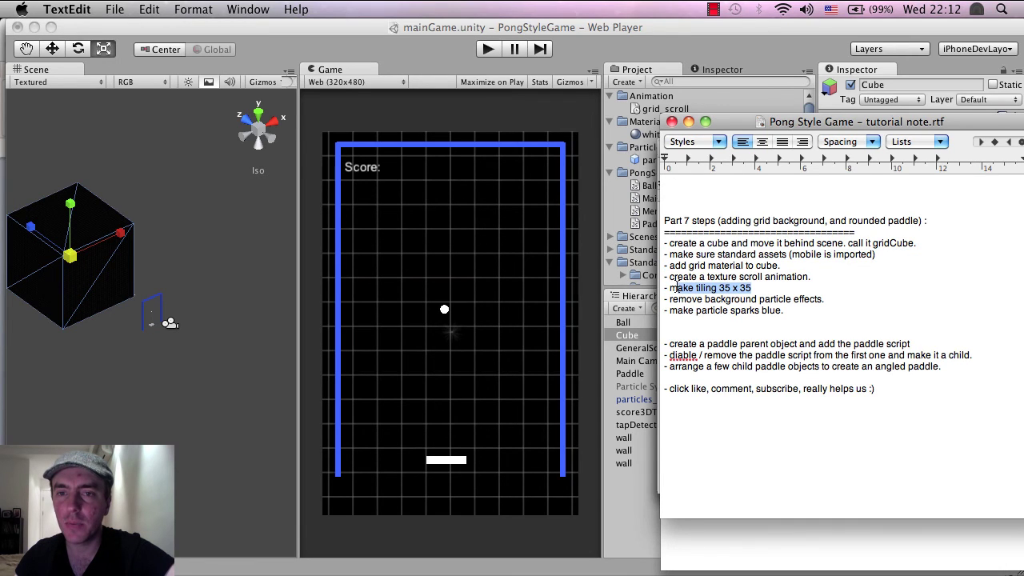
{"action": "left_click", "coordinate": [433, 42]}
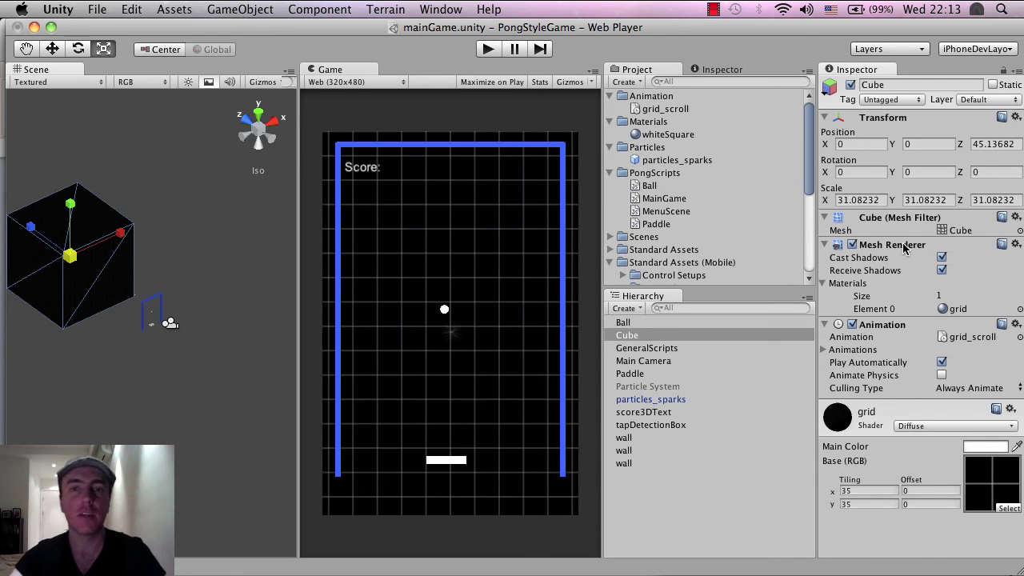
Step: Inspect the grid texture's import settings and the x and y tiling of the cube's grid material
{"action": "scroll", "coordinate": [690, 183], "scroll_direction": "down", "scroll_amount": 5}
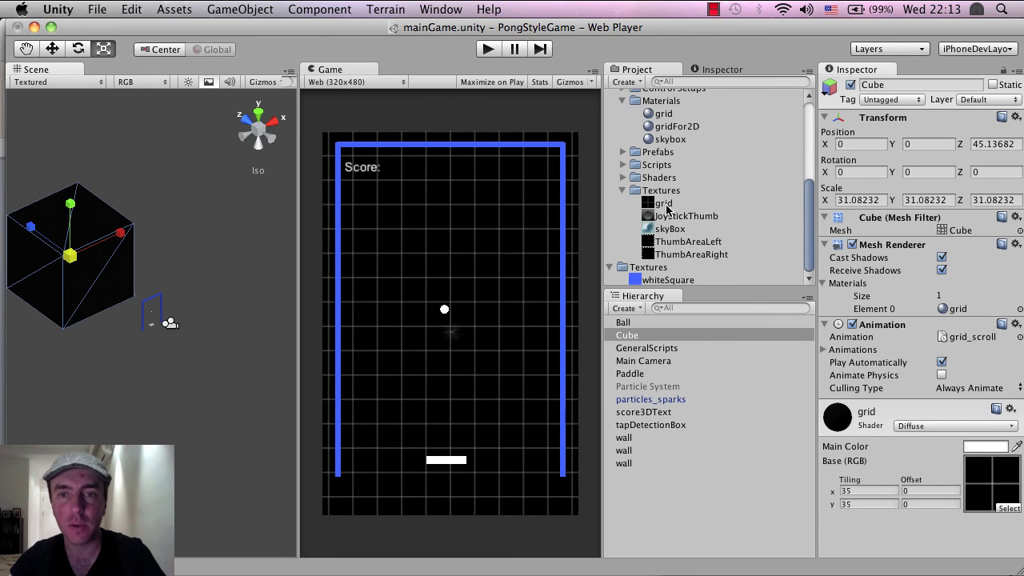
{"action": "left_click", "coordinate": [667, 204]}
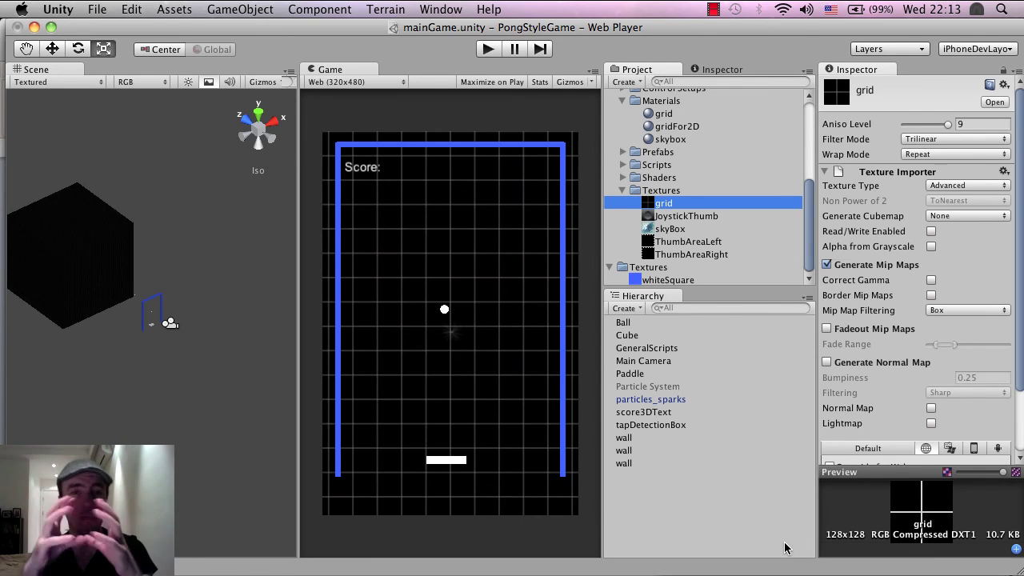
{"action": "left_click", "coordinate": [50, 236]}
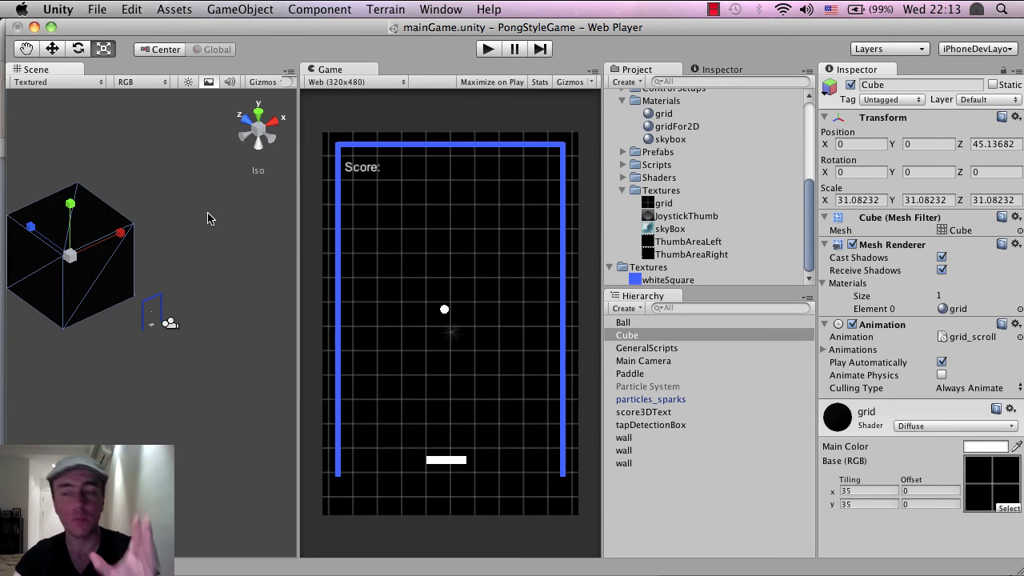
{"action": "left_click", "coordinate": [846, 492]}
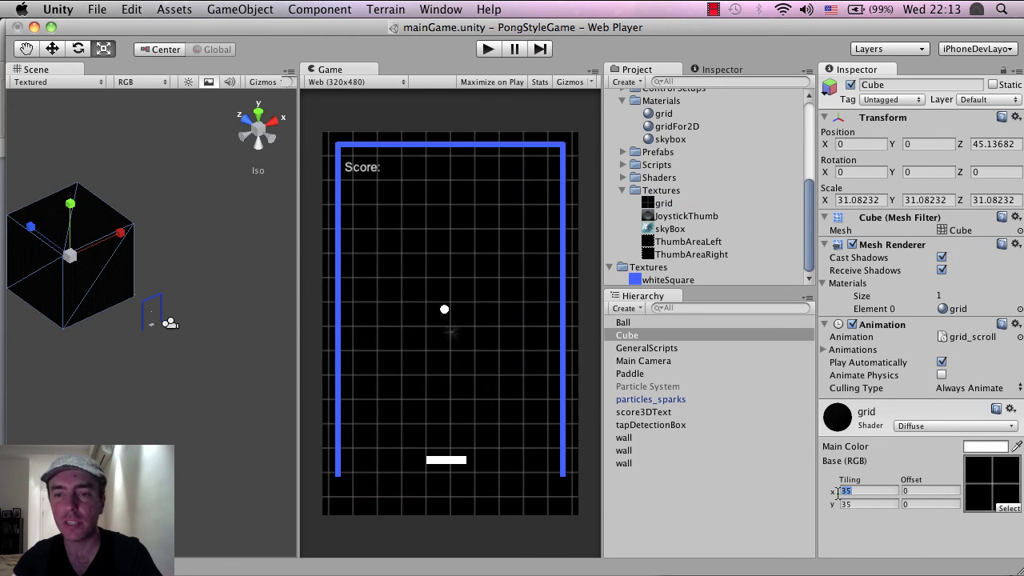
{"action": "left_click", "coordinate": [862, 505]}
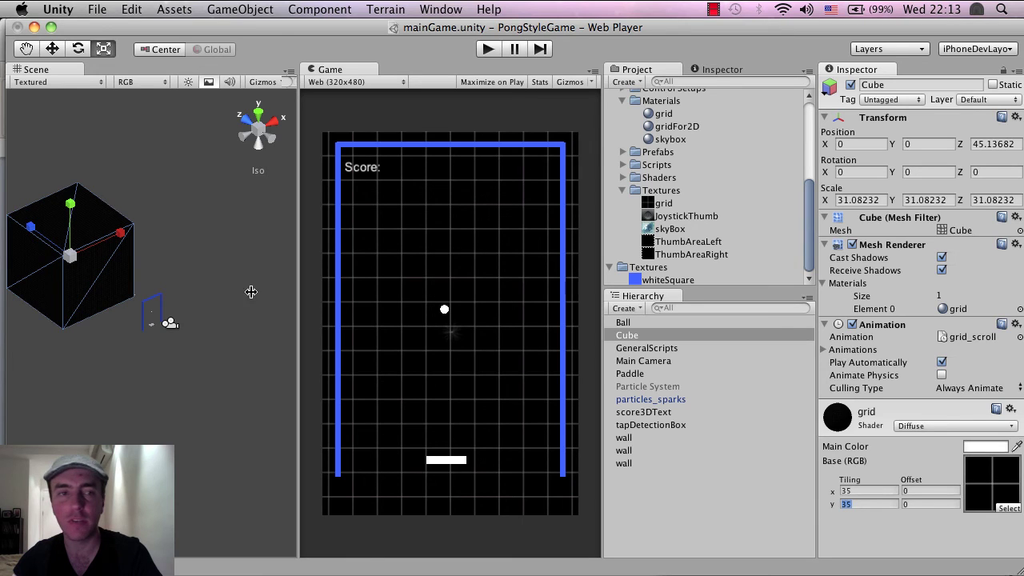
Step: Set the cube's grid material tiling to 45 on x and y, and play-test the game
{"action": "left_click", "coordinate": [642, 337]}
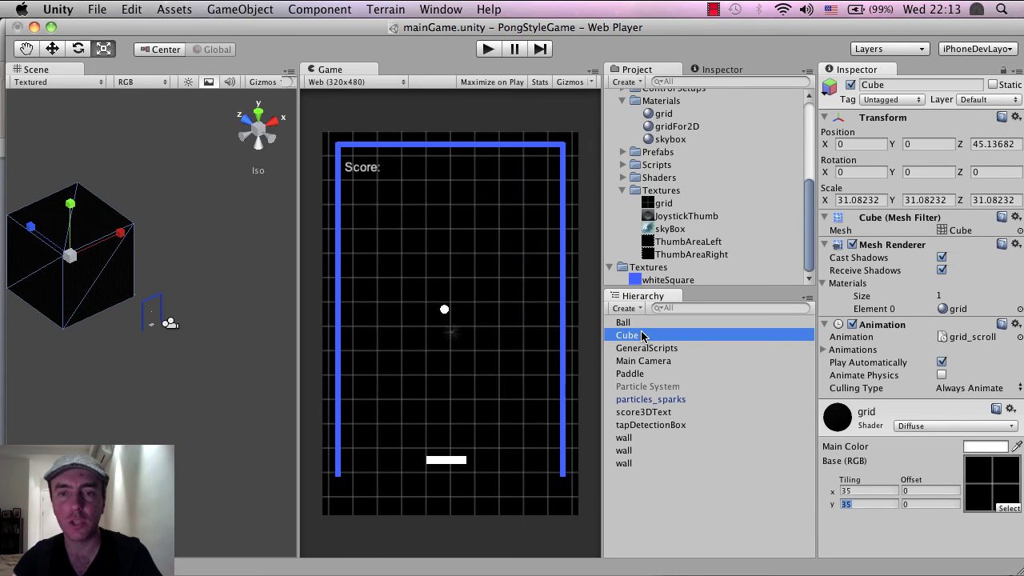
{"action": "left_click", "coordinate": [922, 416]}
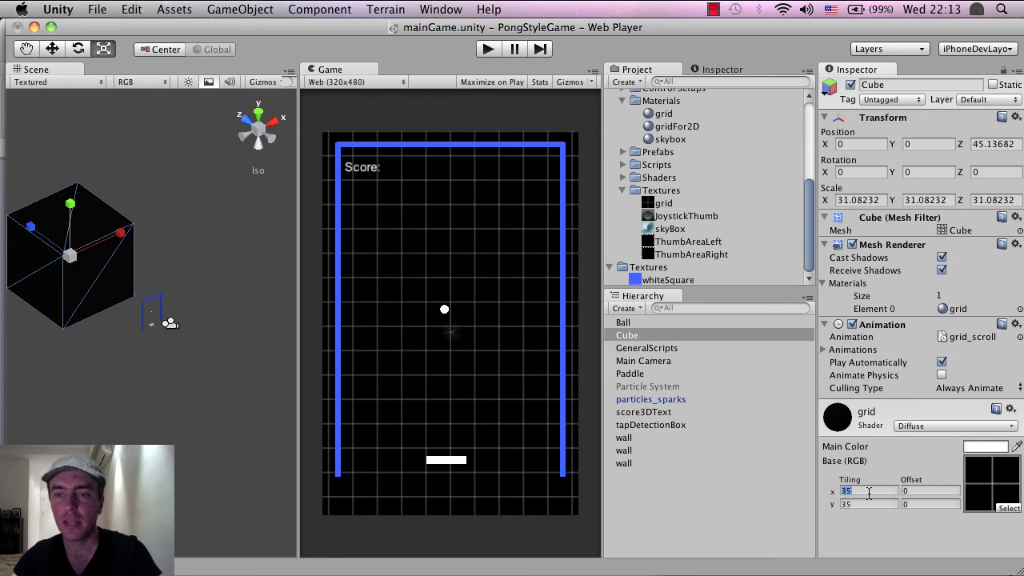
{"action": "left_click_drag", "start_coordinate": [863, 493], "coordinate": [836, 505]}
{"action": "type", "text": "4545"}
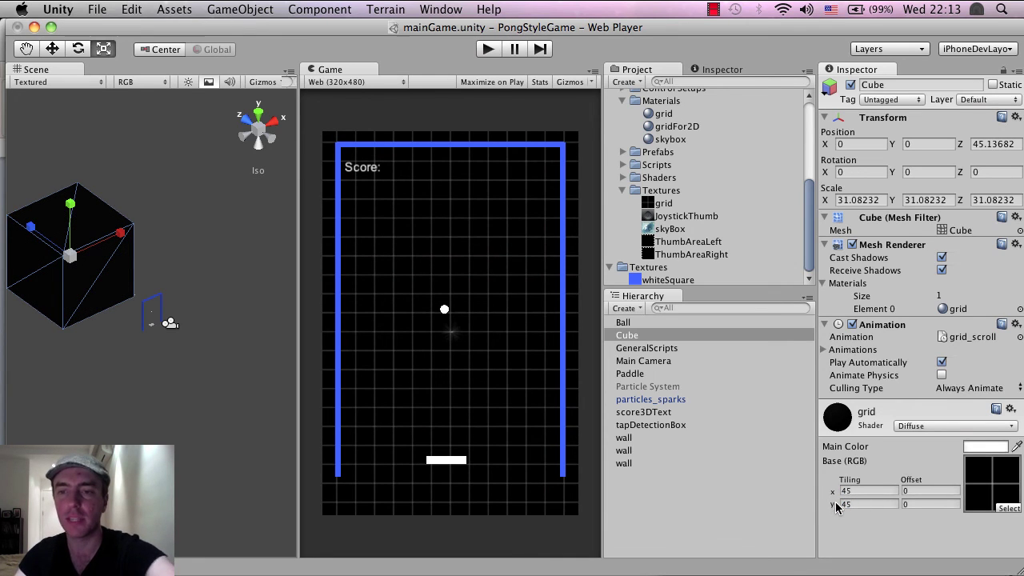
{"action": "left_click", "coordinate": [486, 49]}
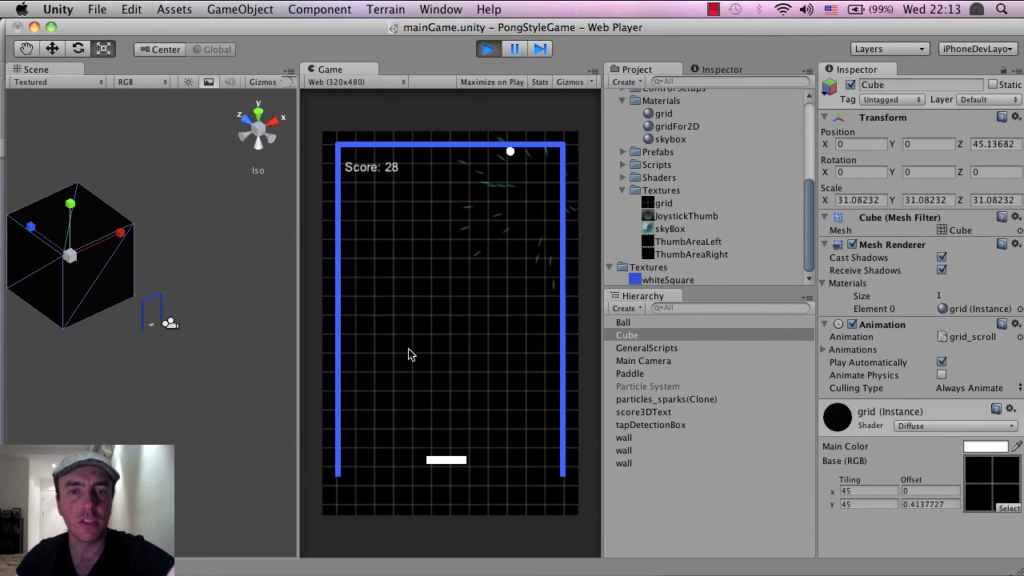
{"action": "left_click", "coordinate": [488, 49]}
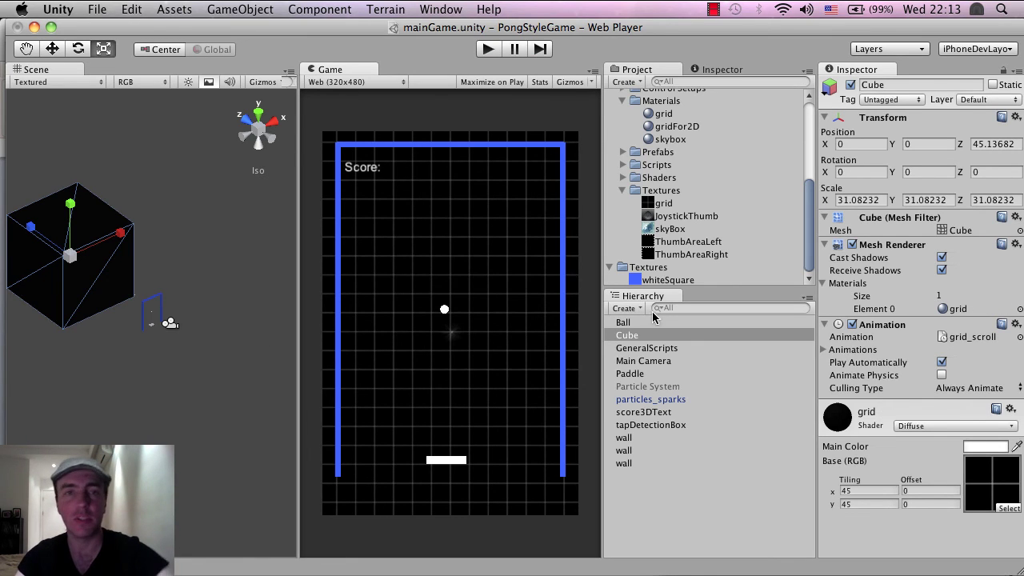
Step: Switch to the tutorial notes in TextEdit, highlight the "make particle sparks blue." line, and return to Unity
{"action": "left_click", "coordinate": [396, 564]}
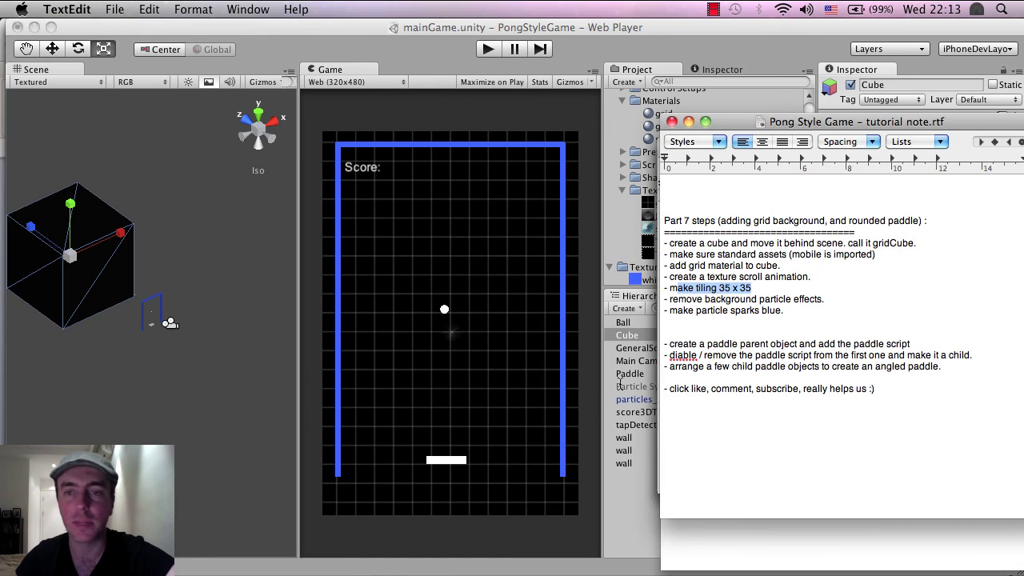
{"action": "left_click_drag", "start_coordinate": [731, 299], "coordinate": [789, 300]}
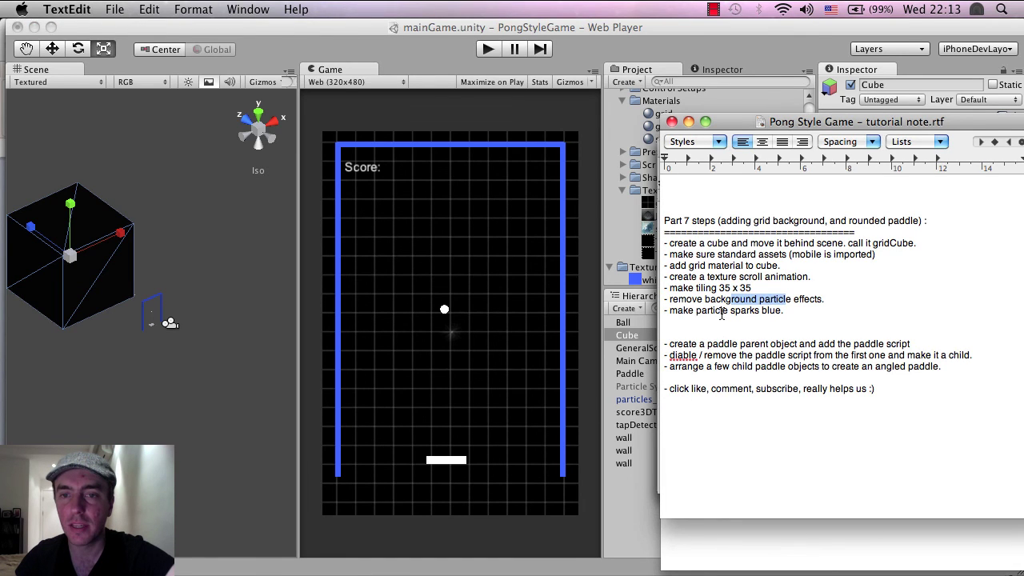
{"action": "left_click_drag", "start_coordinate": [719, 315], "coordinate": [692, 310]}
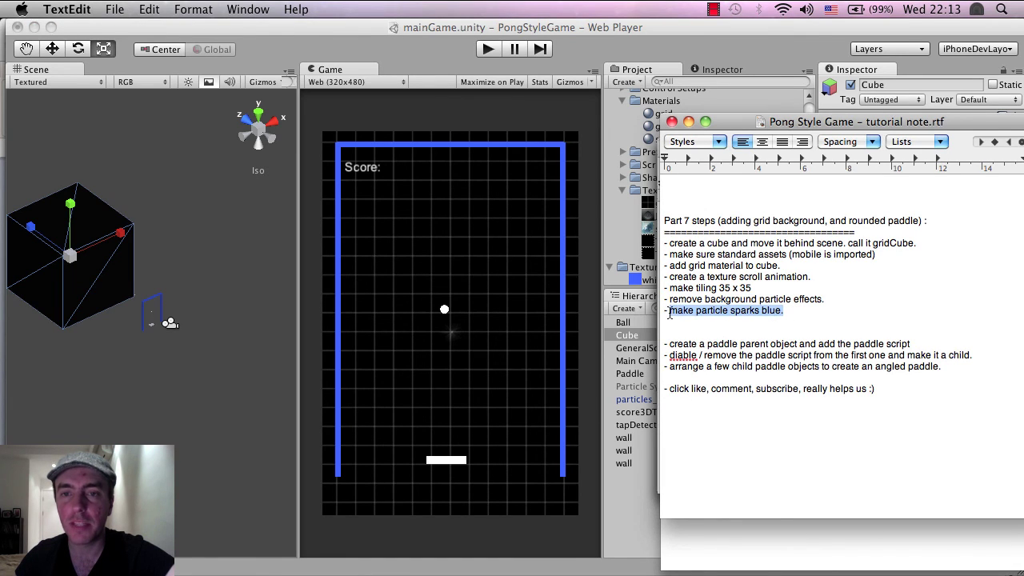
{"action": "left_click", "coordinate": [420, 64]}
Step: Change Color Animation[1], [2] and [3] in the Particle Animator of the scene's particles_sparks object to bright green
{"action": "left_click", "coordinate": [640, 373]}
{"action": "left_click", "coordinate": [676, 399]}
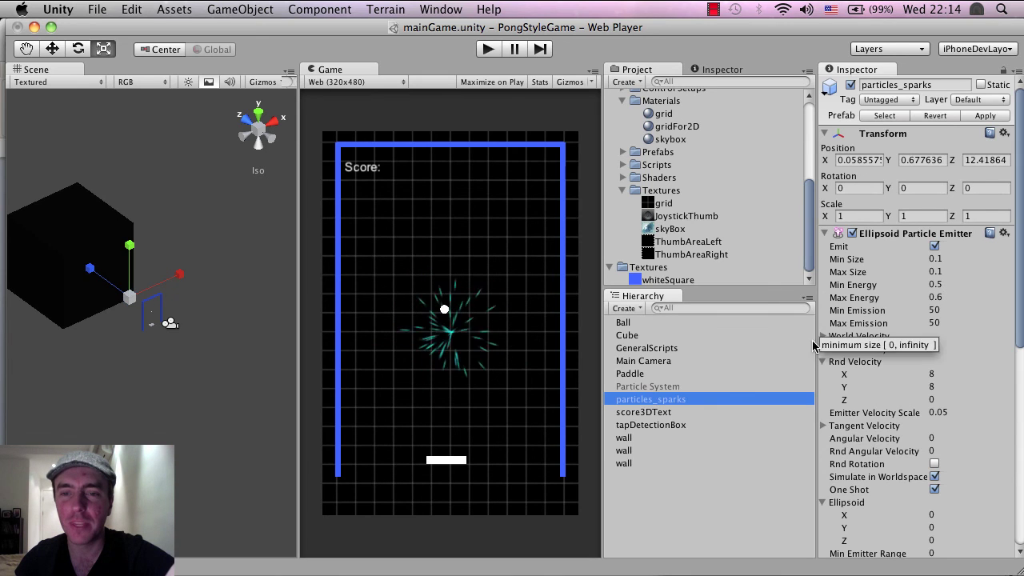
{"action": "scroll", "coordinate": [918, 349], "scroll_direction": "down", "scroll_amount": 8}
{"action": "scroll", "coordinate": [919, 348], "scroll_direction": "down", "scroll_amount": 1}
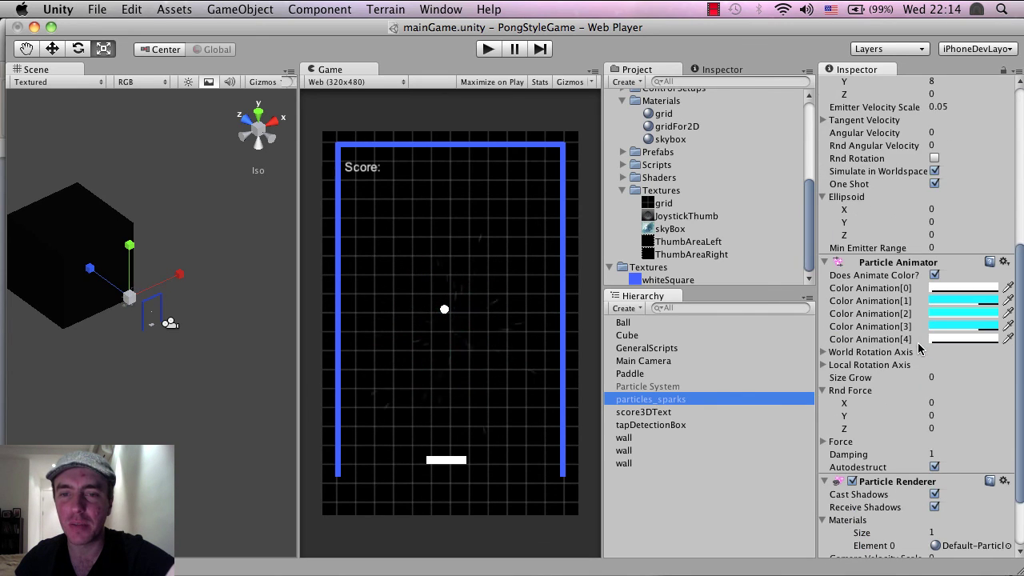
{"action": "left_click", "coordinate": [942, 302]}
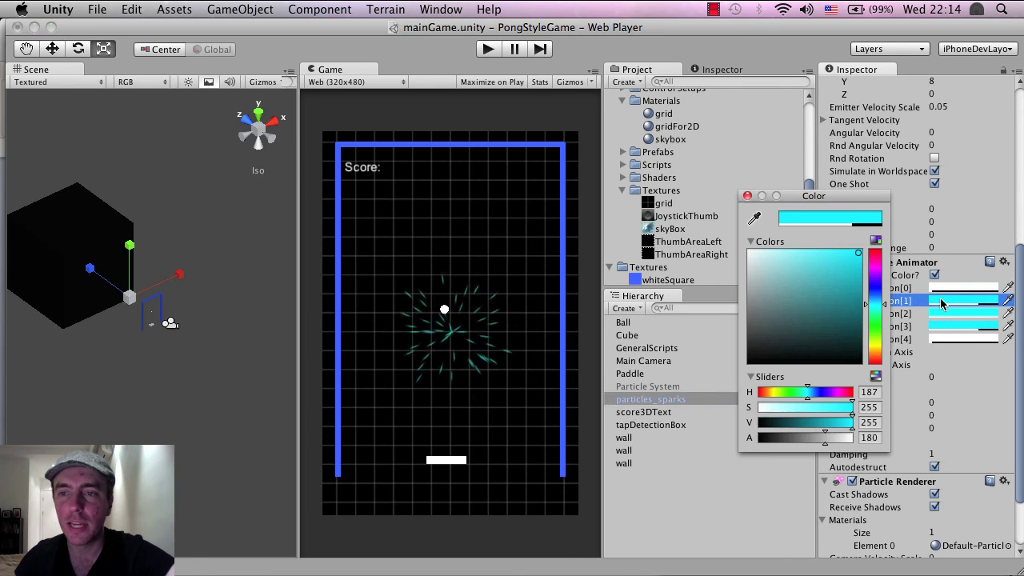
{"action": "left_click", "coordinate": [873, 321]}
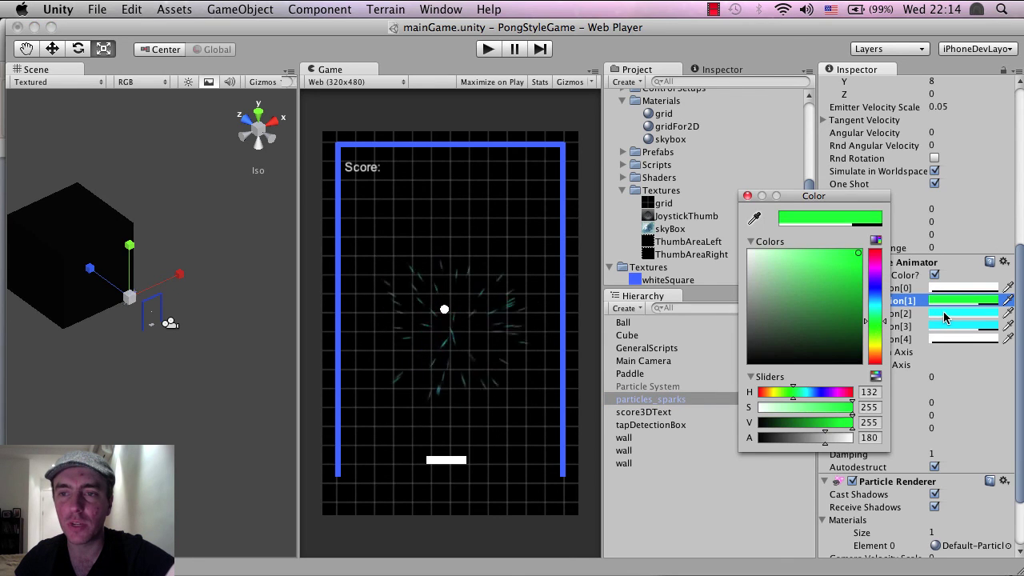
{"action": "left_click", "coordinate": [943, 312]}
{"action": "left_click", "coordinate": [879, 326]}
{"action": "left_click", "coordinate": [934, 326]}
{"action": "left_click", "coordinate": [877, 325]}
{"action": "left_click", "coordinate": [747, 196]}
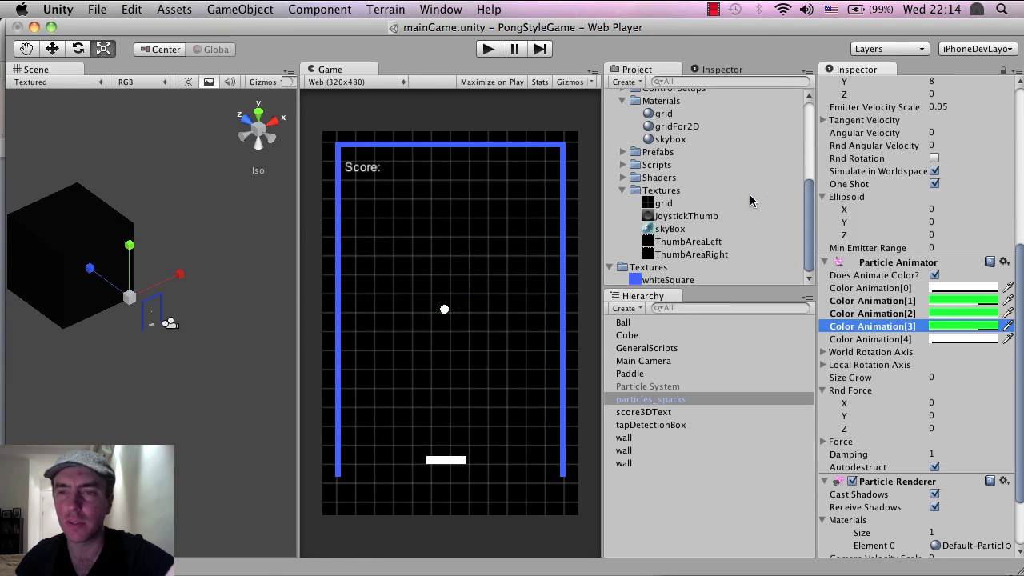
Step: Preview the green particles_sparks burst in the scene and play-test the game to check the spark color
{"action": "left_click", "coordinate": [688, 398]}
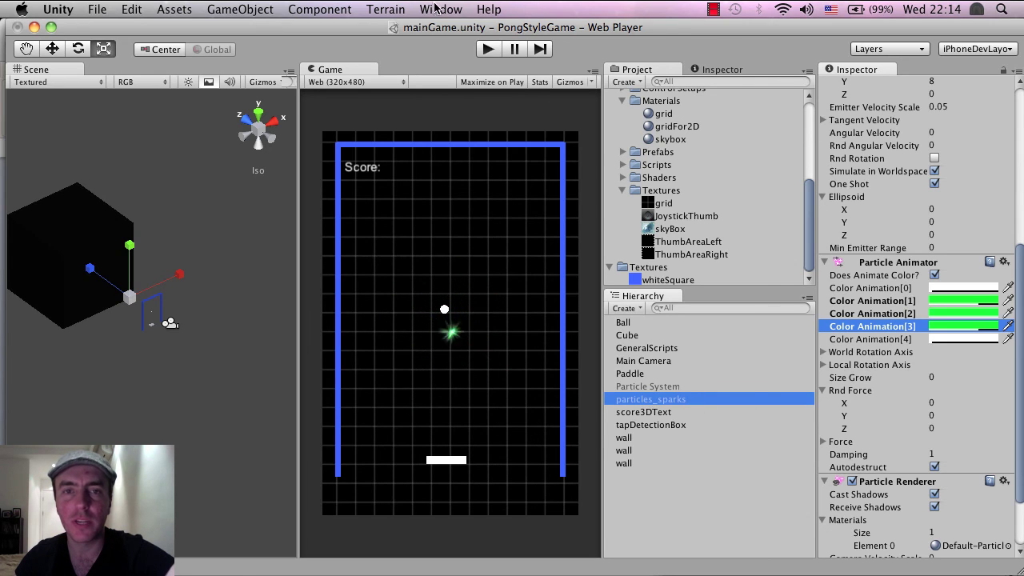
{"action": "left_click", "coordinate": [487, 48]}
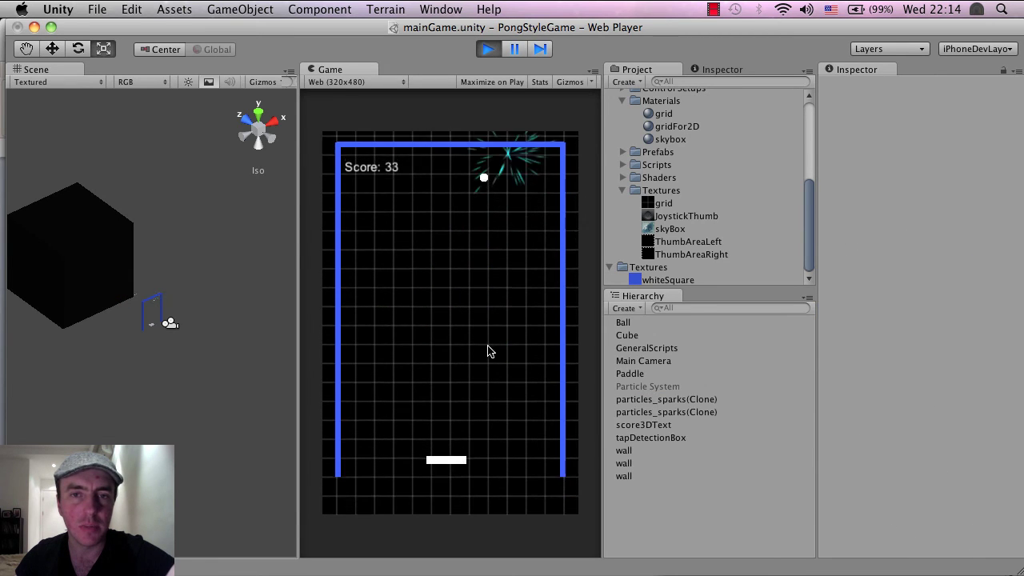
{"action": "left_click", "coordinate": [487, 49]}
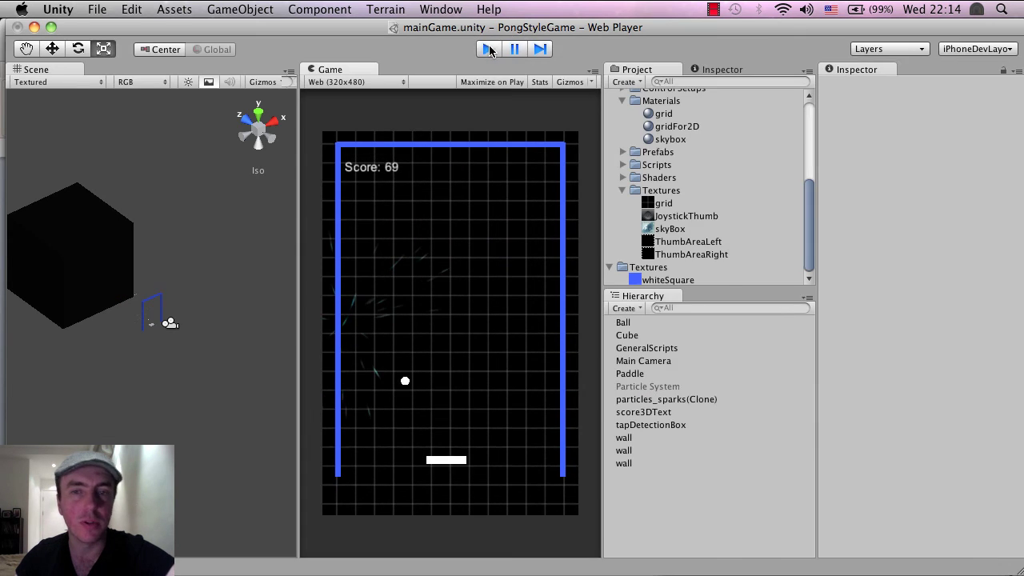
Step: Update the particles_sparks prefab in the Particles folder with the edited particles_sparks object from the scene
{"action": "scroll", "coordinate": [704, 180], "scroll_direction": "up", "scroll_amount": 3}
{"action": "scroll", "coordinate": [704, 180], "scroll_direction": "up", "scroll_amount": 3}
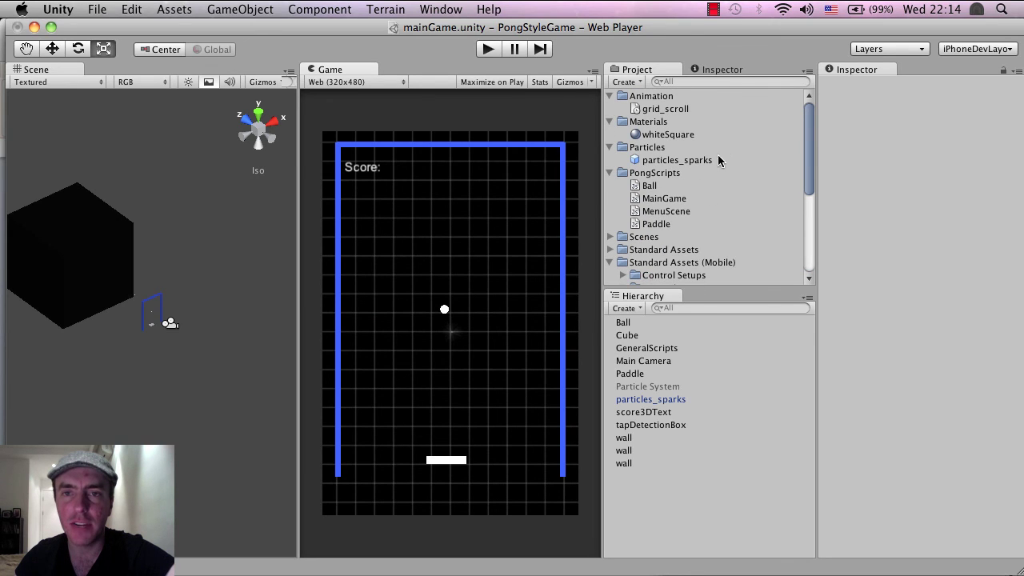
{"action": "left_click", "coordinate": [666, 160]}
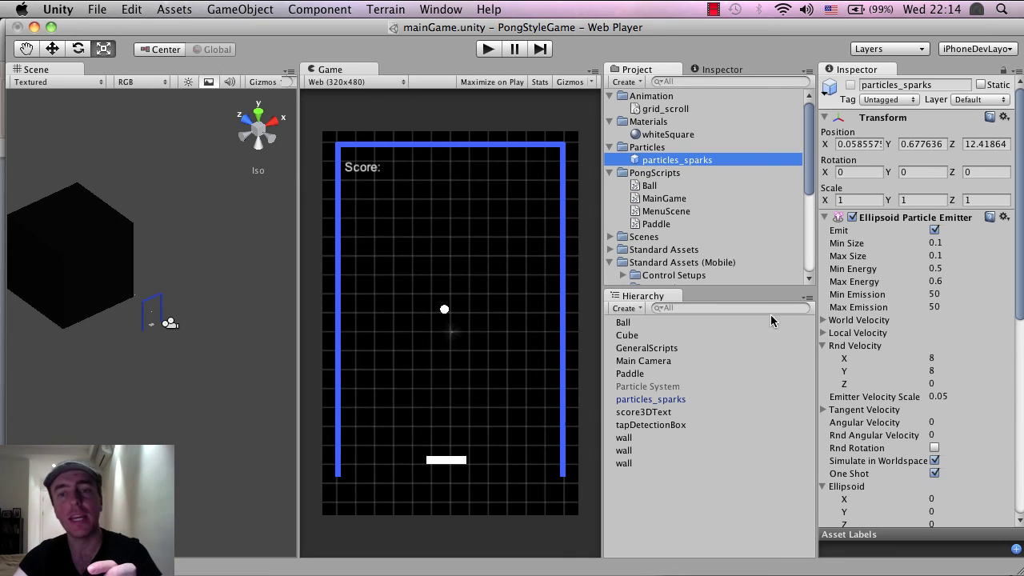
{"action": "left_click", "coordinate": [676, 400]}
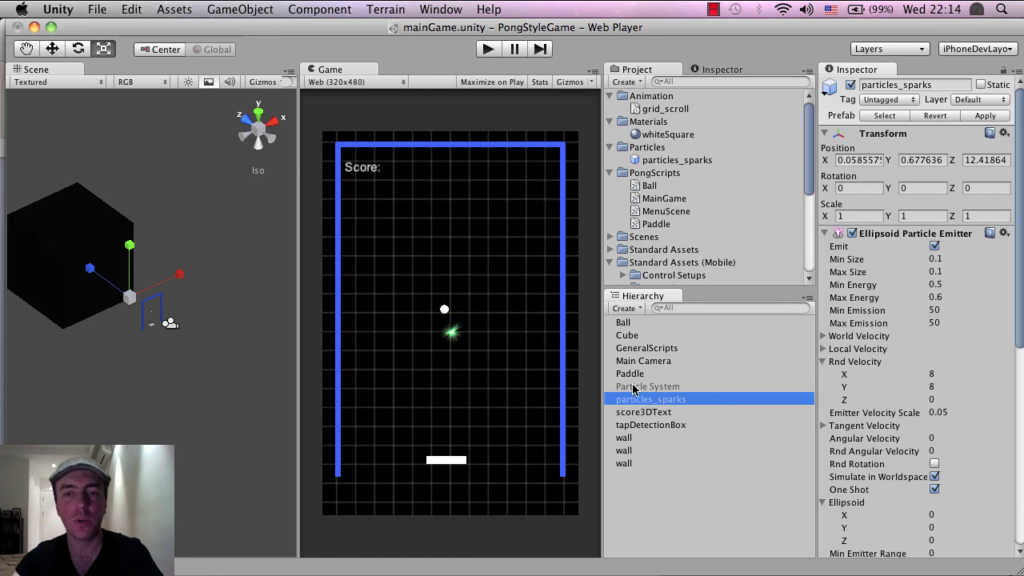
{"action": "left_click_drag", "start_coordinate": [632, 401], "coordinate": [660, 162]}
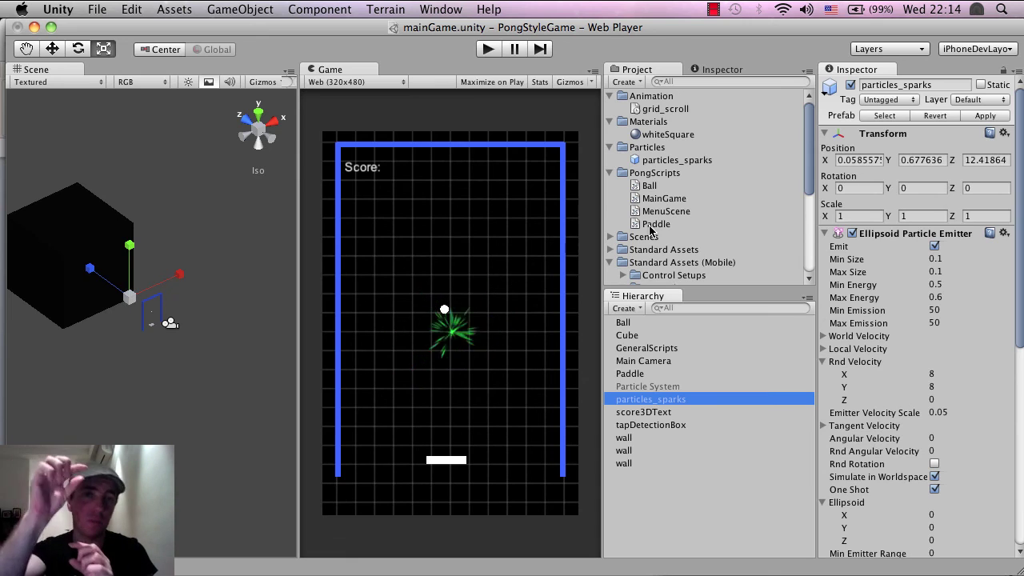
Step: Play-test the game with the updated sparks, moving the paddle, and stop it again
{"action": "left_click", "coordinate": [488, 49]}
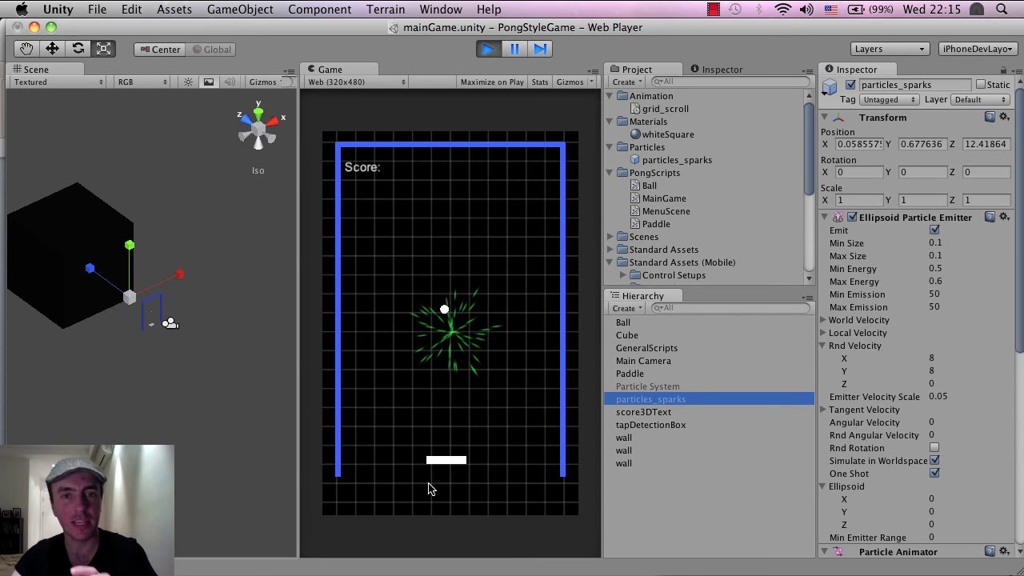
{"action": "left_click_drag", "start_coordinate": [448, 452], "coordinate": [480, 475]}
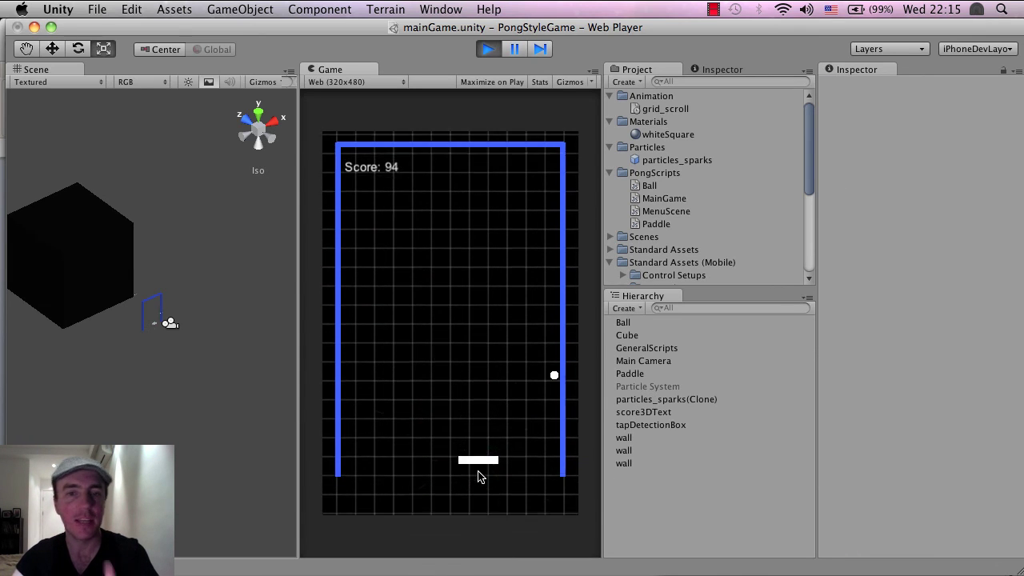
{"action": "left_click", "coordinate": [488, 49]}
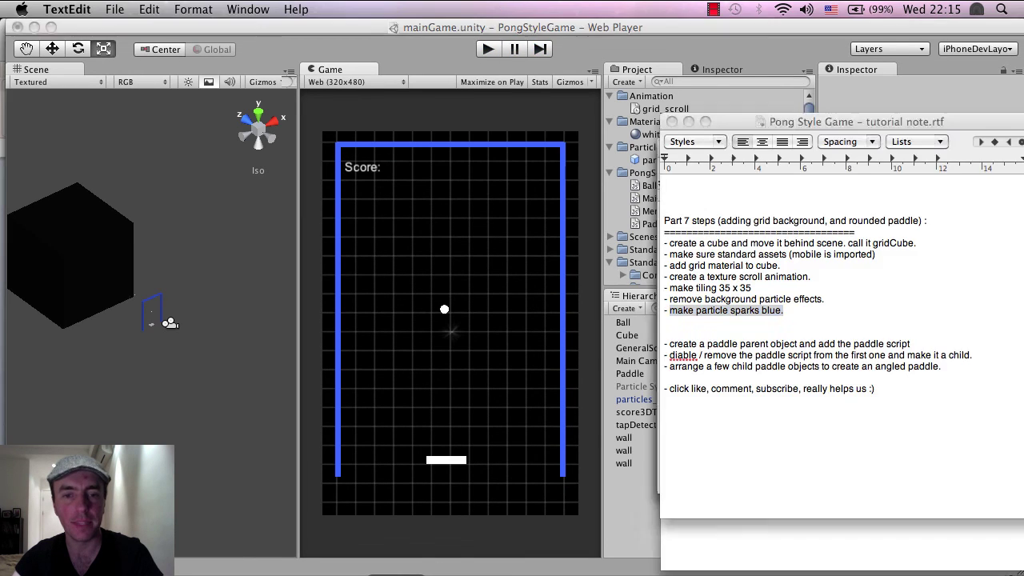